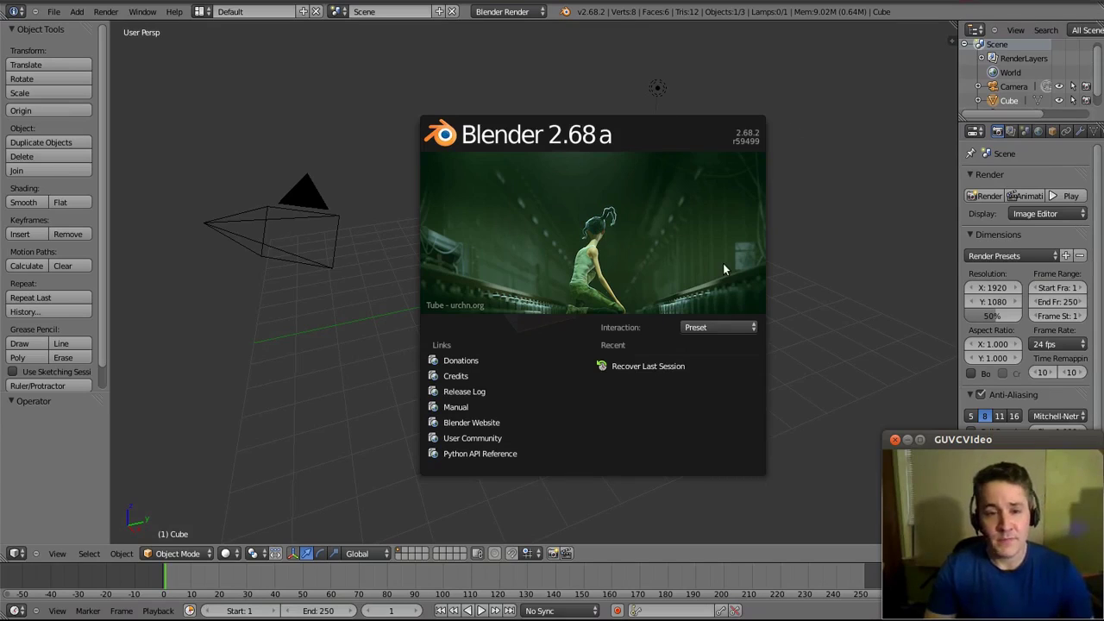
Step: Close the splash screen and switch the screen layout to Video Editing
{"action": "left_click", "coordinate": [354, 173]}
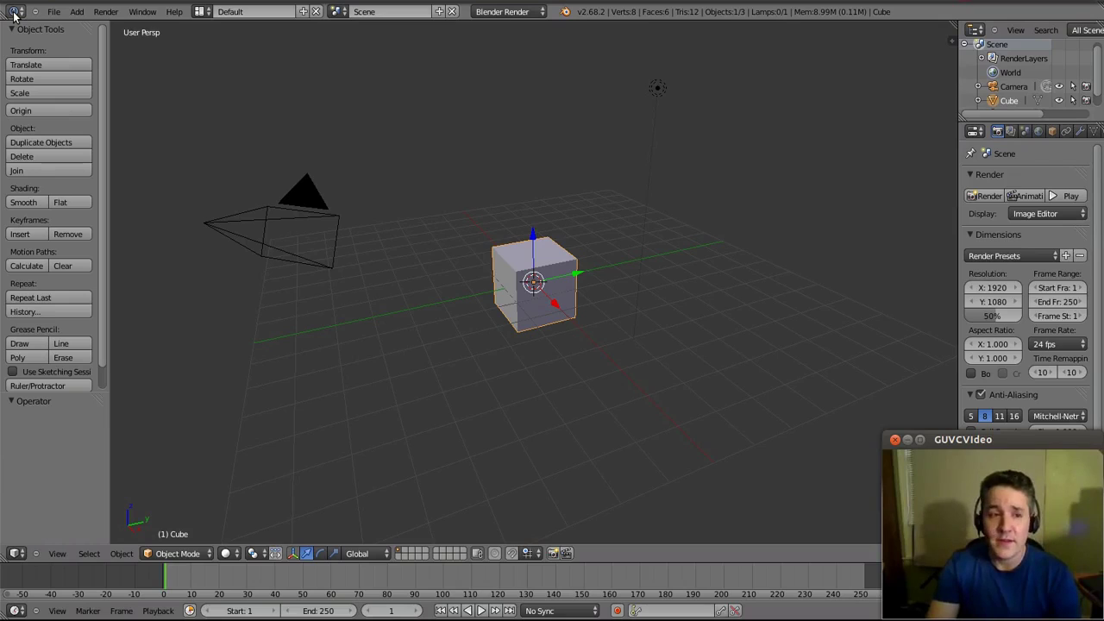
{"action": "left_click", "coordinate": [199, 11]}
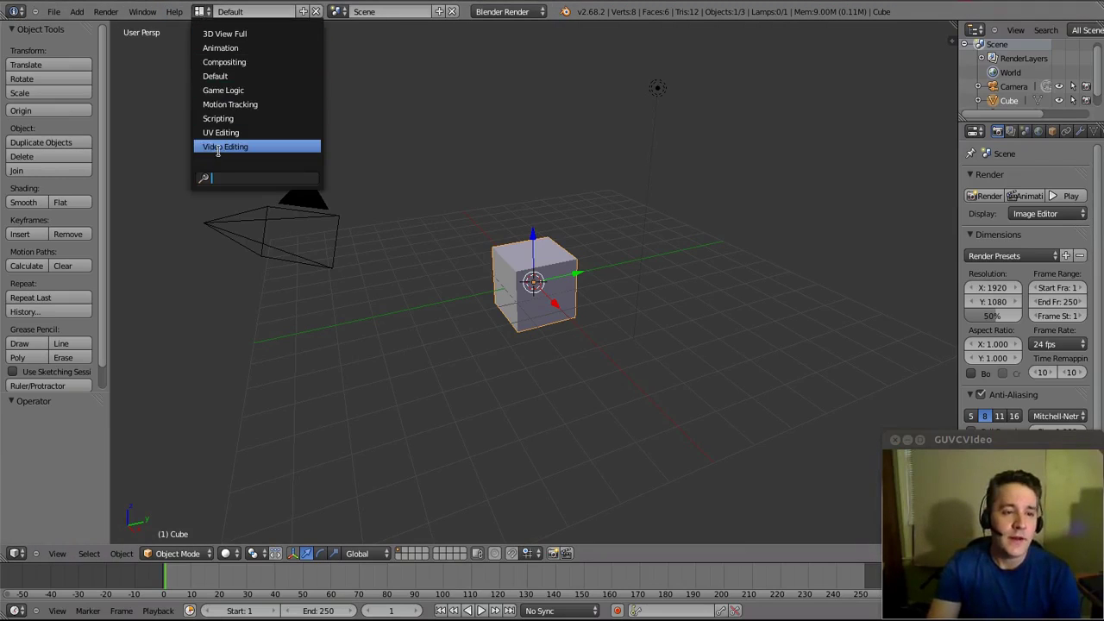
{"action": "left_click", "coordinate": [217, 148]}
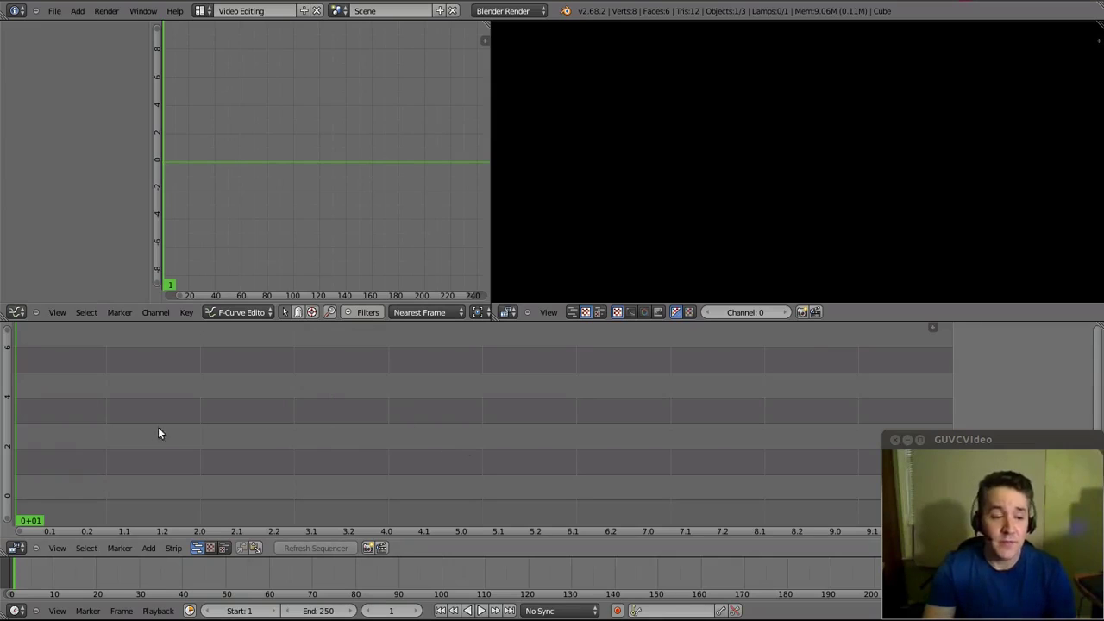
Step: Scrub the playhead to frame 88 and drag the sequencer/timeline border down to enlarge the sequencer
{"action": "left_click_drag", "start_coordinate": [158, 433], "coordinate": [253, 442]}
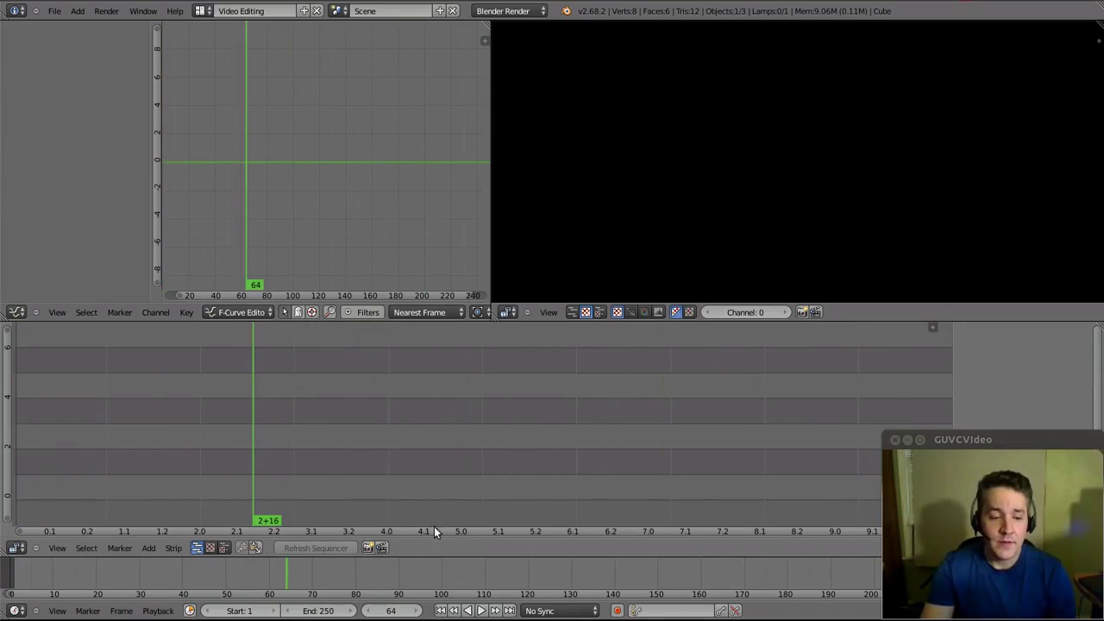
{"action": "left_click_drag", "start_coordinate": [287, 577], "coordinate": [364, 493]}
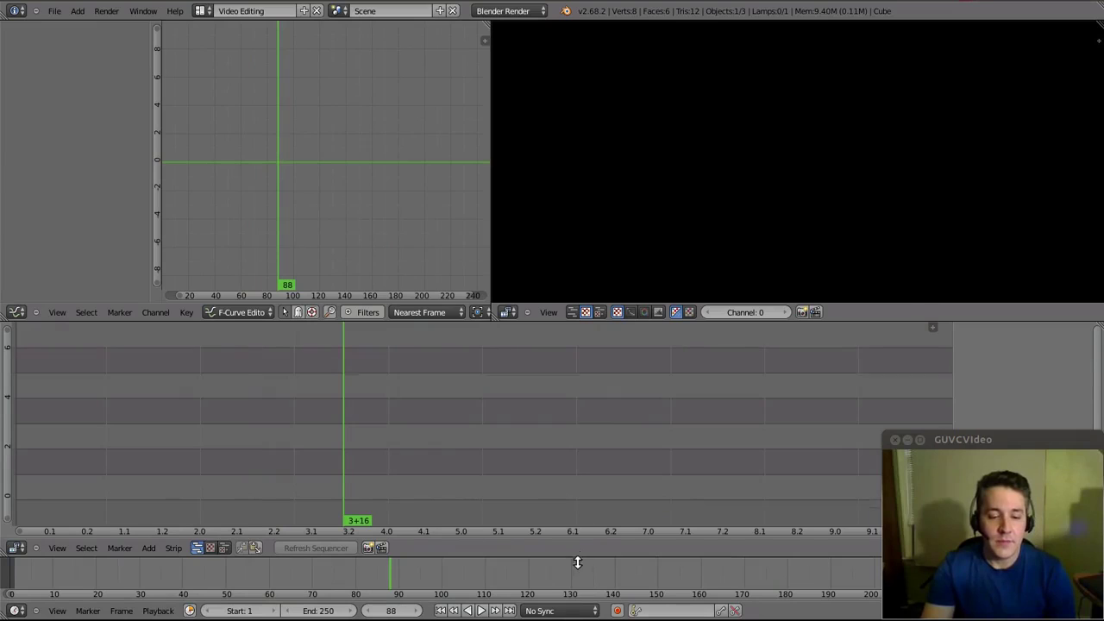
{"action": "left_click_drag", "start_coordinate": [577, 560], "coordinate": [579, 604]}
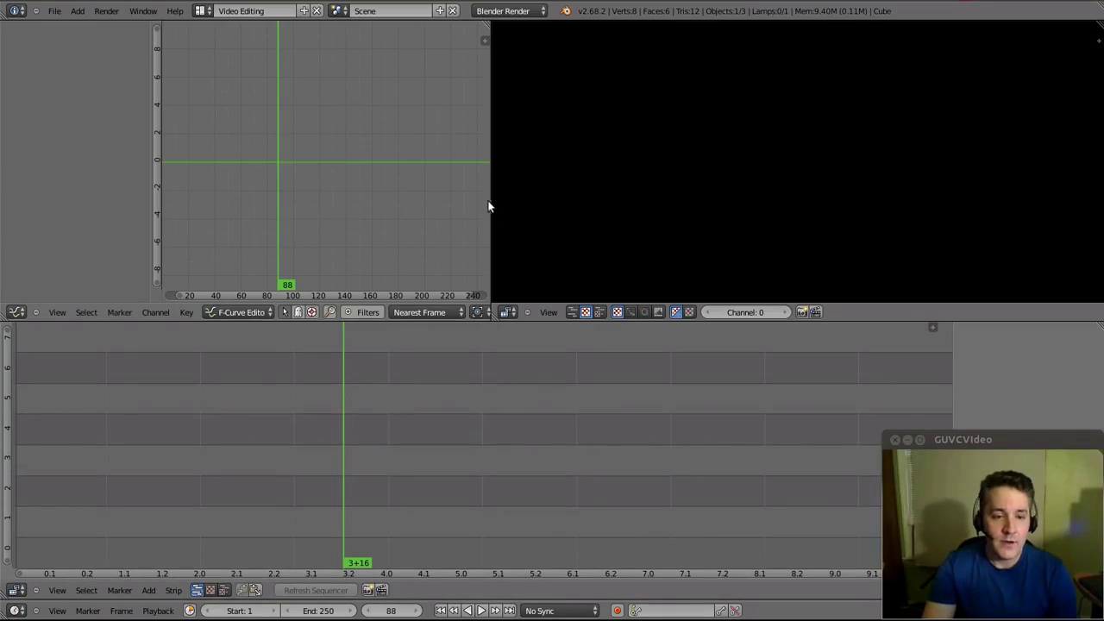
Step: Shrink the graph editor to a thin left strip with its channel list collapsed, widening the preview
{"action": "left_click_drag", "start_coordinate": [489, 204], "coordinate": [347, 207]}
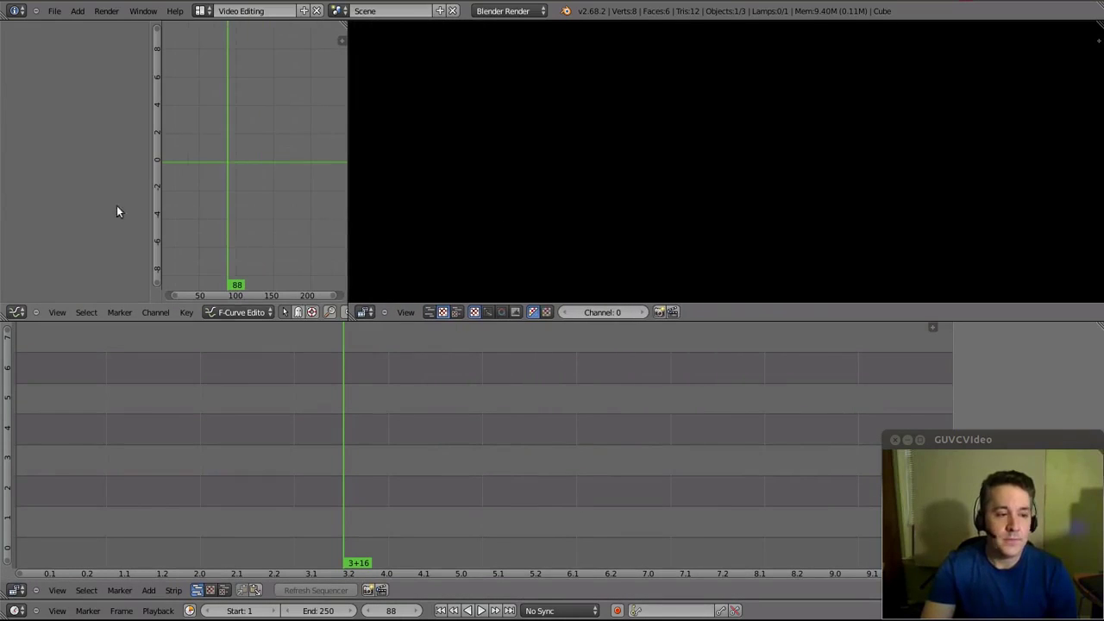
{"action": "left_click_drag", "start_coordinate": [151, 207], "coordinate": [18, 207]}
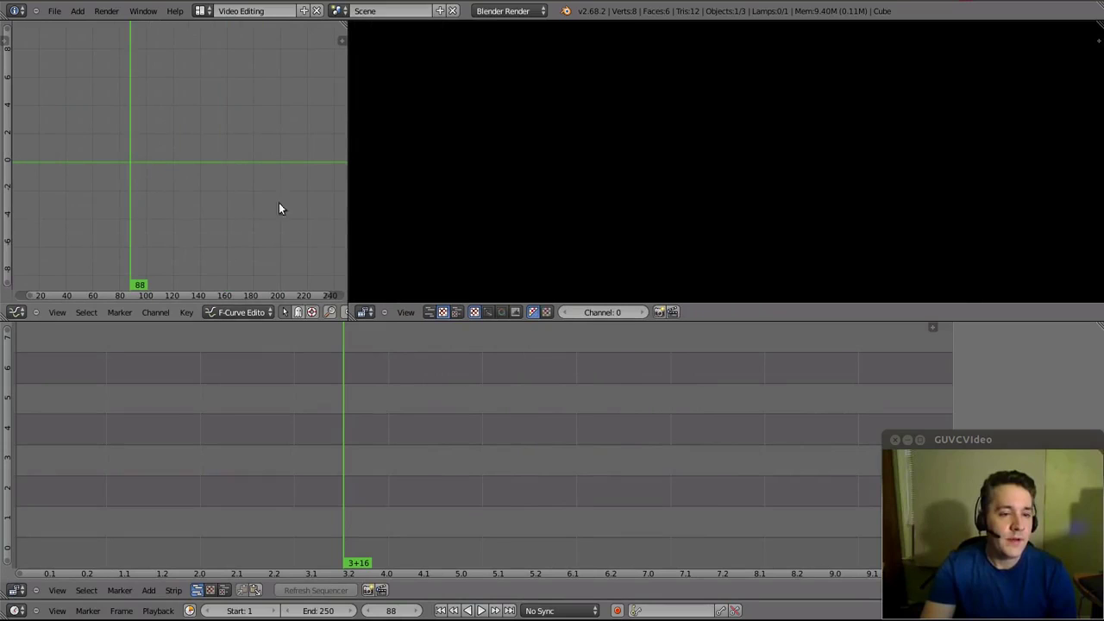
{"action": "left_click_drag", "start_coordinate": [345, 186], "coordinate": [250, 187]}
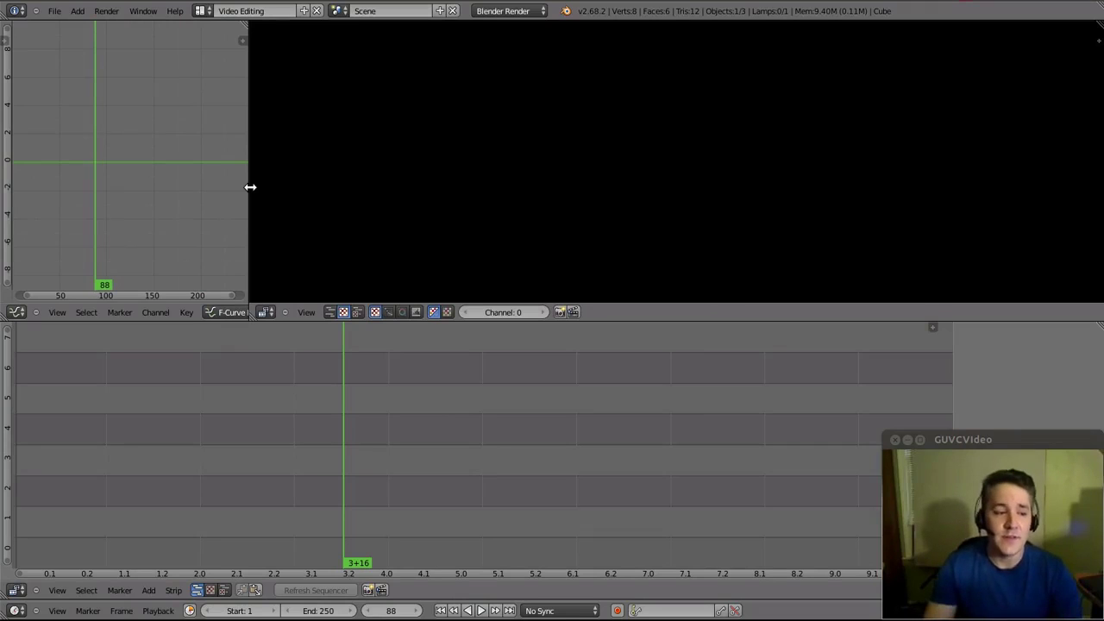
Step: Turn the upper-left graph editor into the Properties editor showing Render settings, and widen it
{"action": "left_click", "coordinate": [16, 313]}
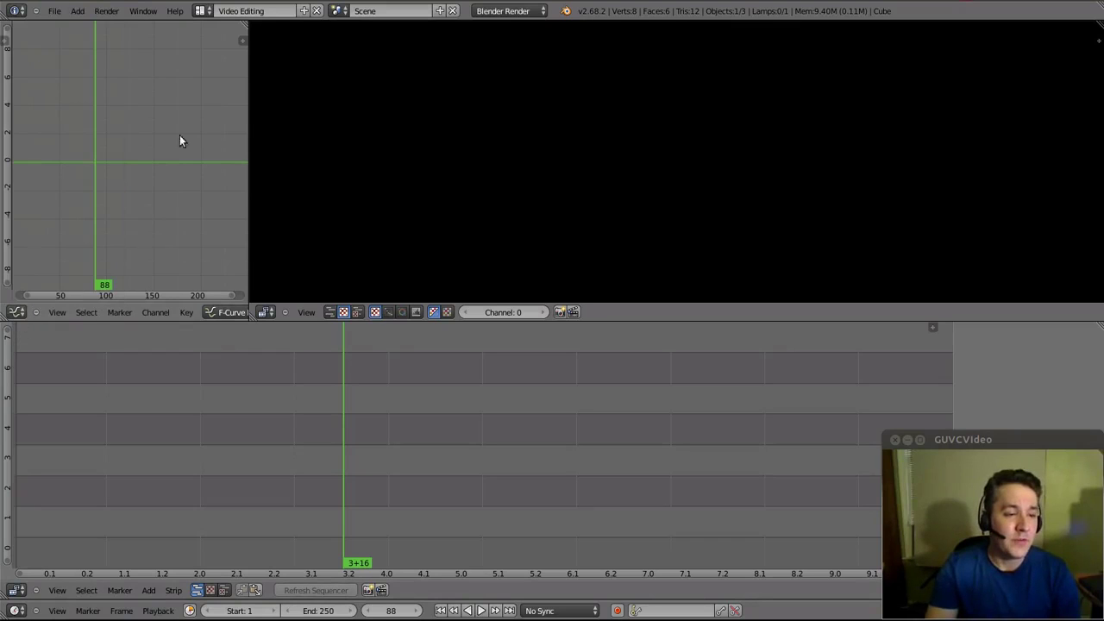
{"action": "left_click", "coordinate": [15, 312]}
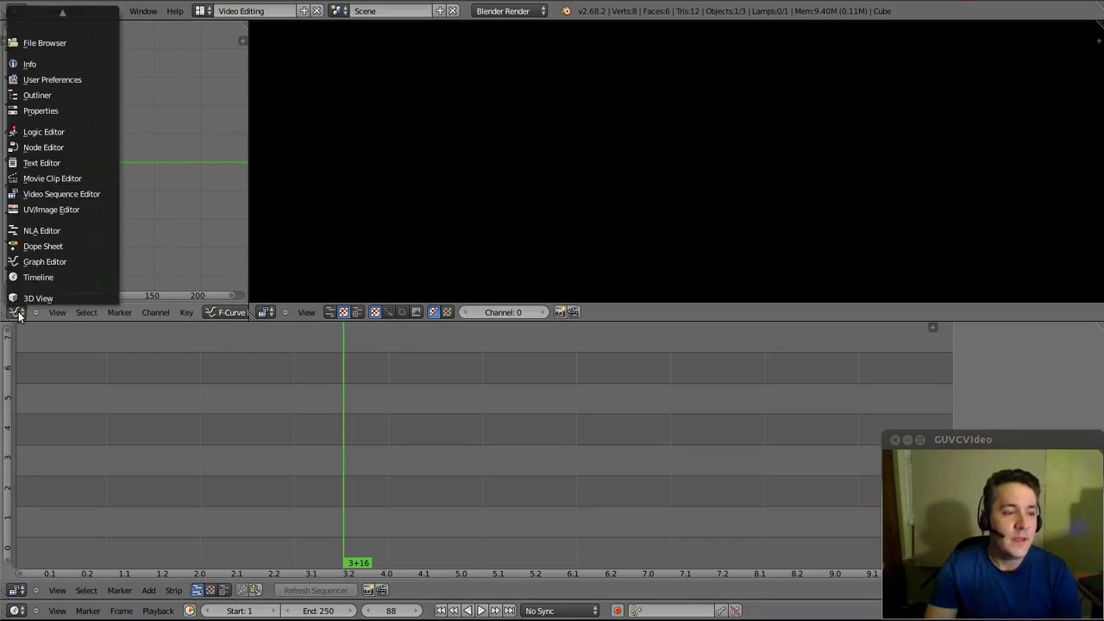
{"action": "left_click", "coordinate": [36, 113]}
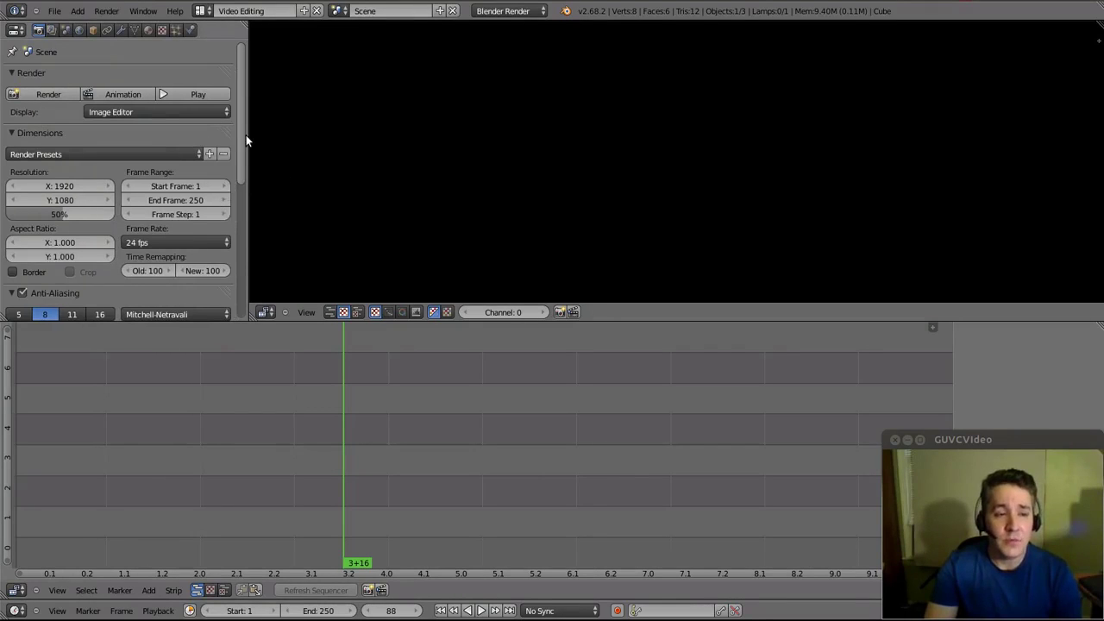
{"action": "left_click_drag", "start_coordinate": [250, 135], "coordinate": [332, 134]}
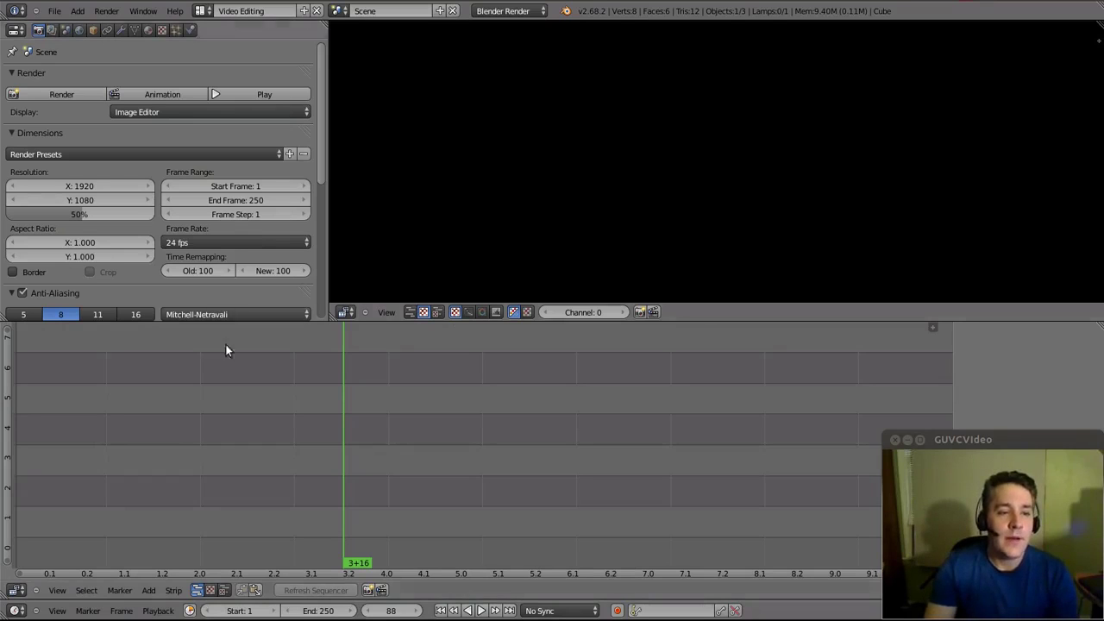
Step: Apply the HDTV 720p render preset (1280×720 at 100%) and raise the end frame to 260
{"action": "left_click", "coordinate": [120, 163]}
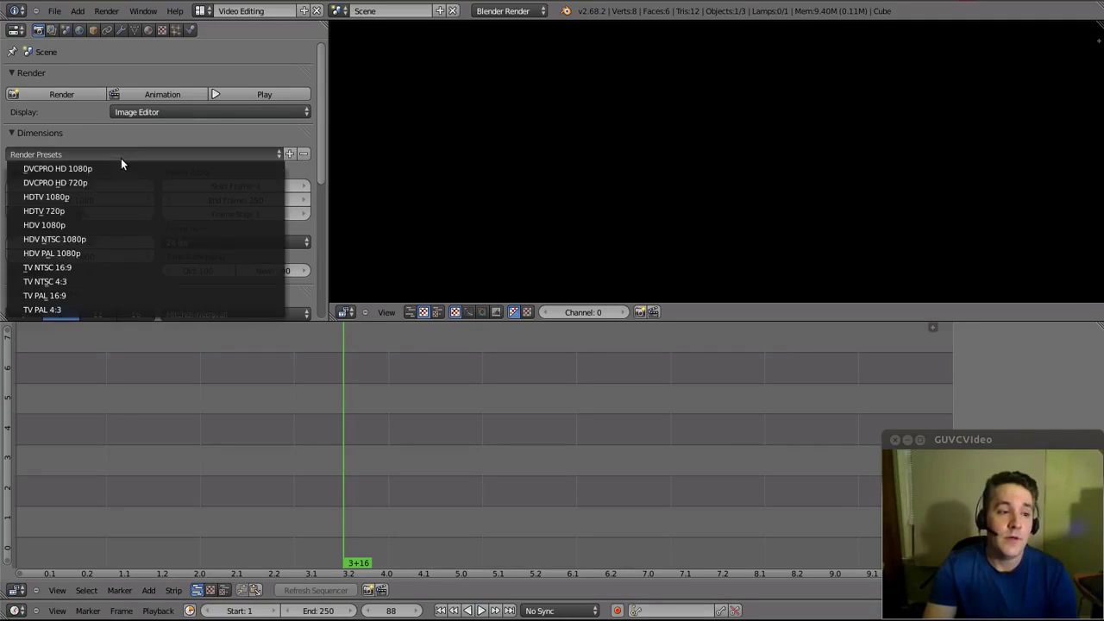
{"action": "left_click", "coordinate": [107, 210]}
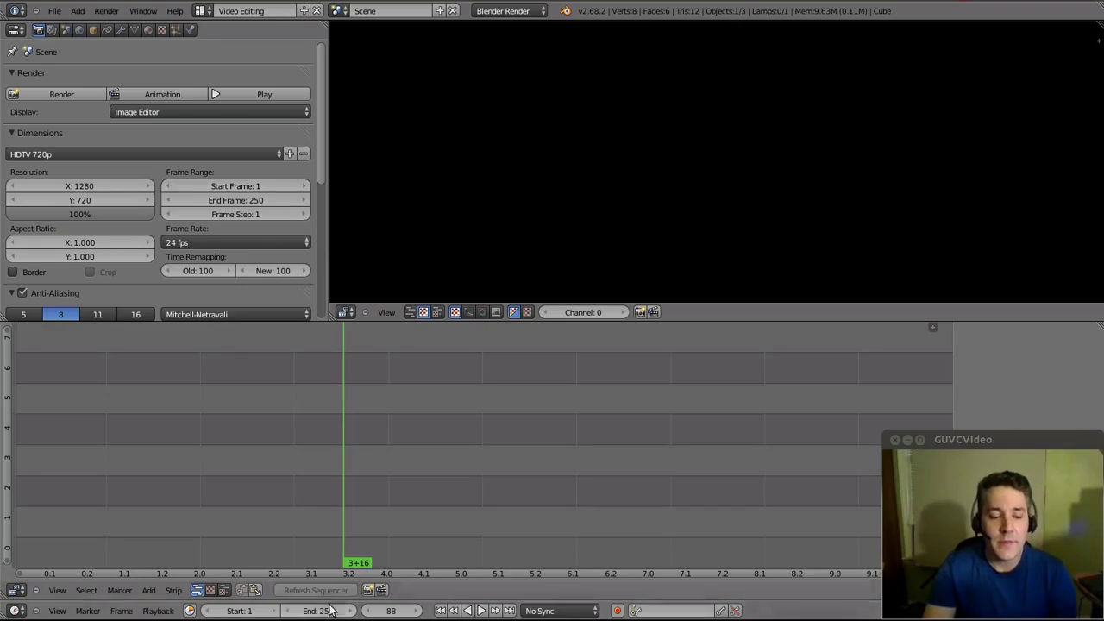
{"action": "left_click_drag", "start_coordinate": [324, 612], "coordinate": [286, 613]}
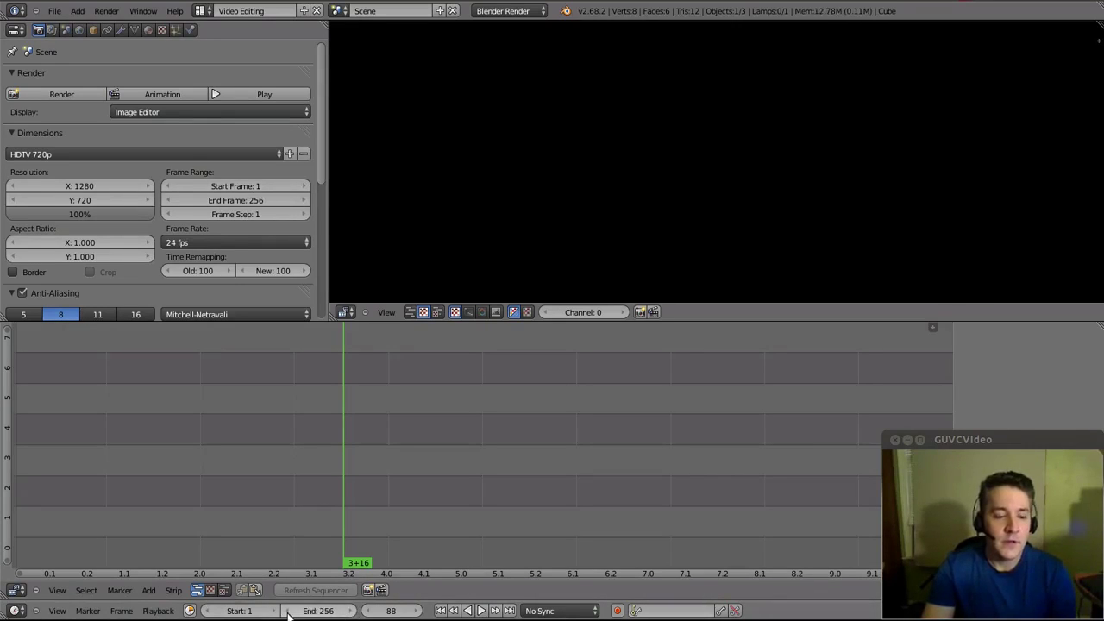
{"action": "left_click", "coordinate": [351, 611]}
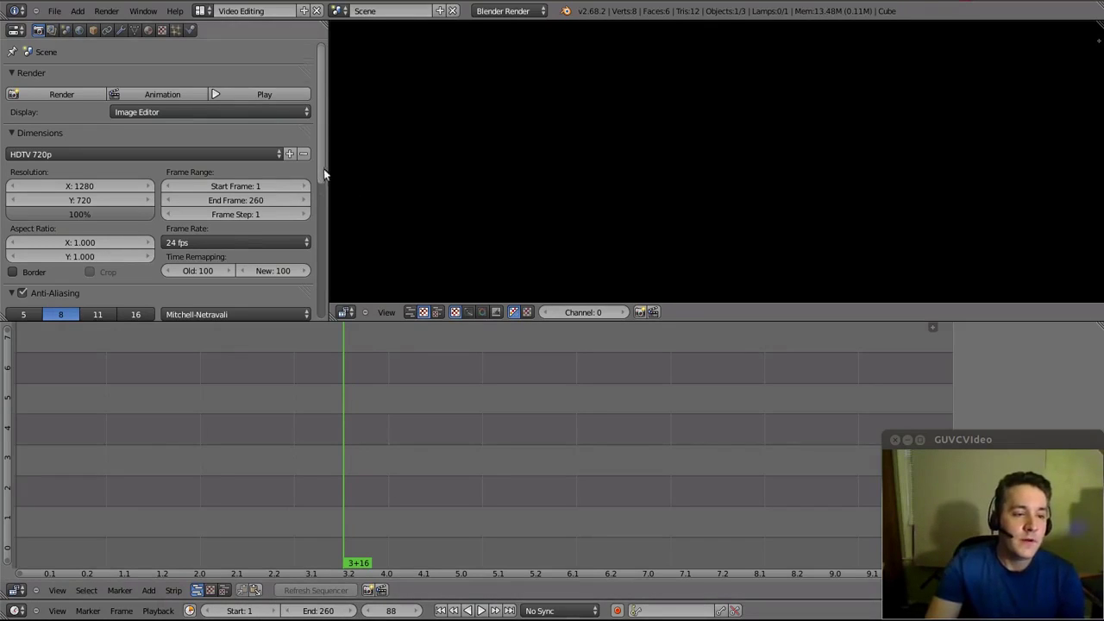
Step: Set the render output path to the Videos/Output_video folder in the home directory
{"action": "left_click_drag", "start_coordinate": [324, 169], "coordinate": [325, 312]}
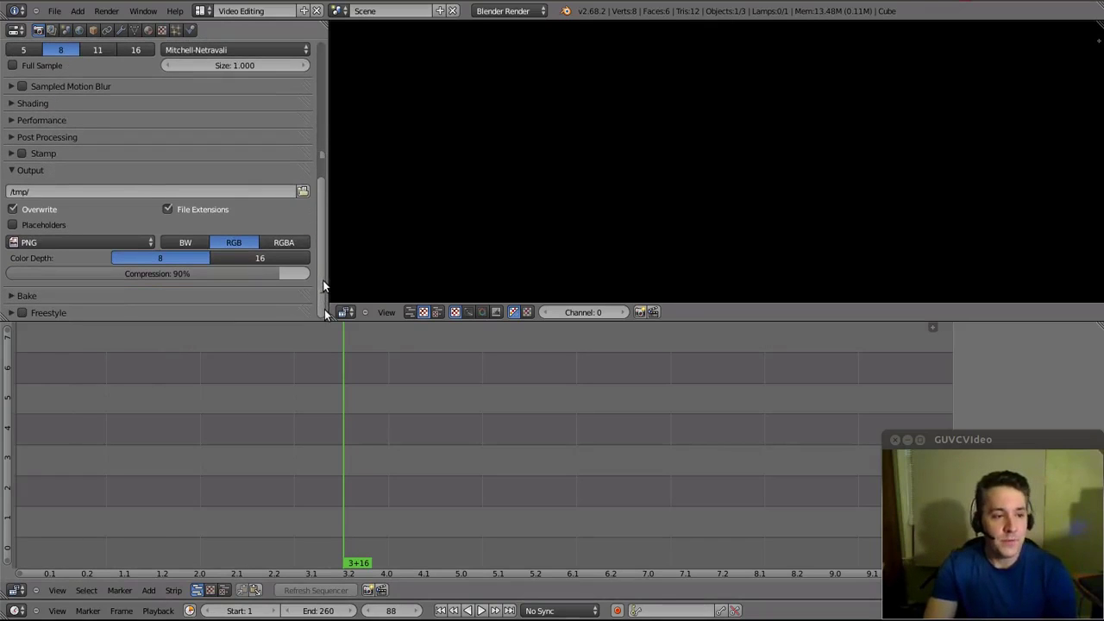
{"action": "left_click", "coordinate": [302, 191]}
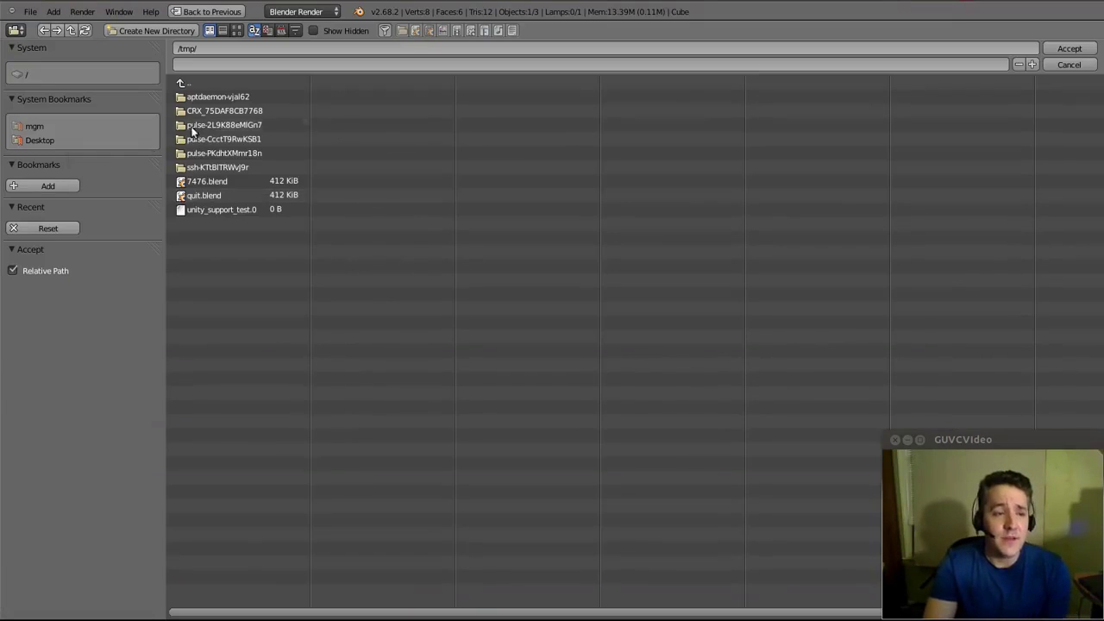
{"action": "left_click", "coordinate": [44, 140]}
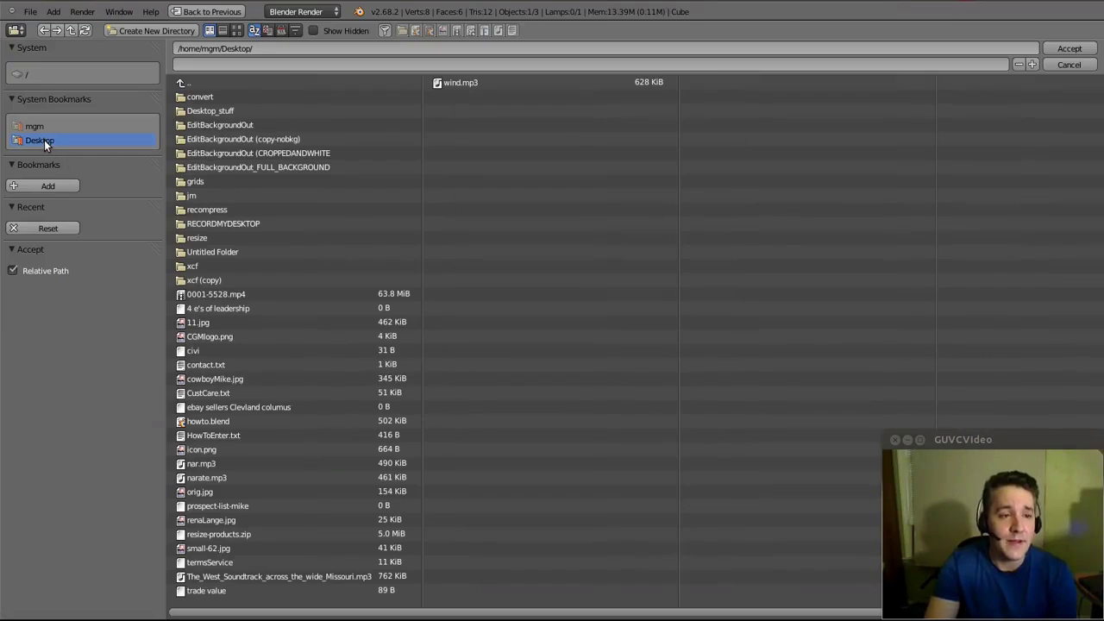
{"action": "left_click", "coordinate": [36, 127]}
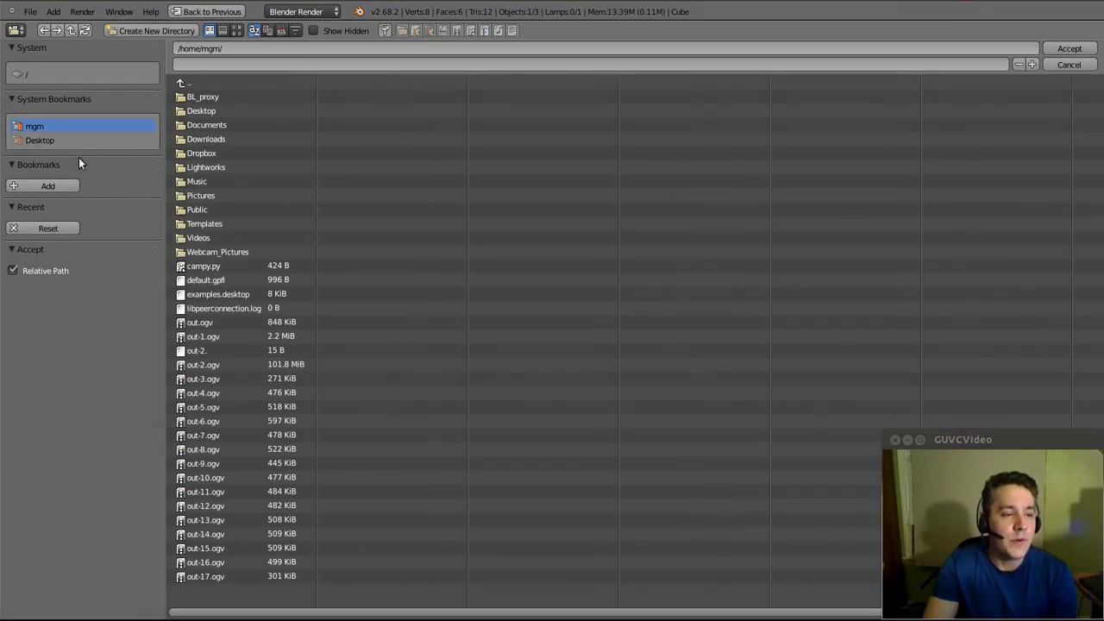
{"action": "left_click", "coordinate": [201, 237]}
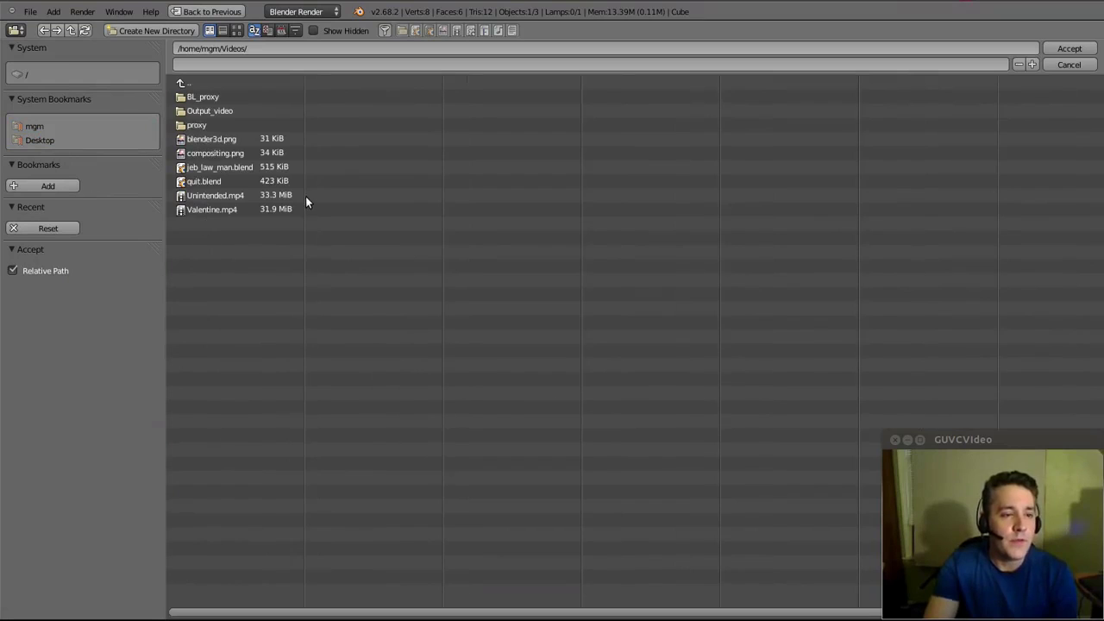
{"action": "left_click", "coordinate": [204, 111]}
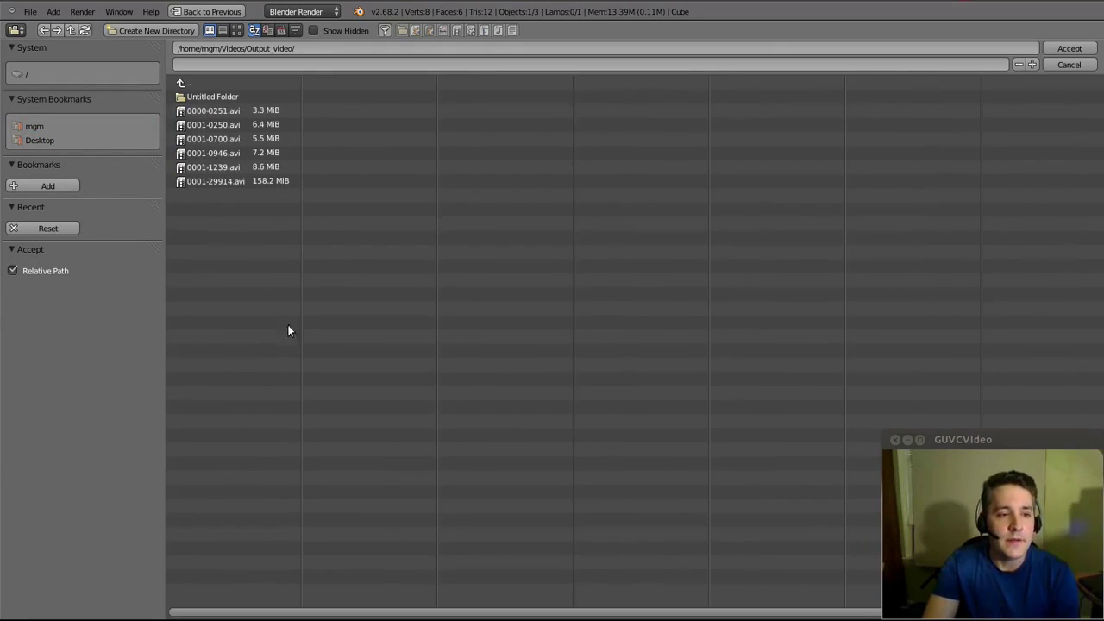
{"action": "left_click", "coordinate": [1073, 49]}
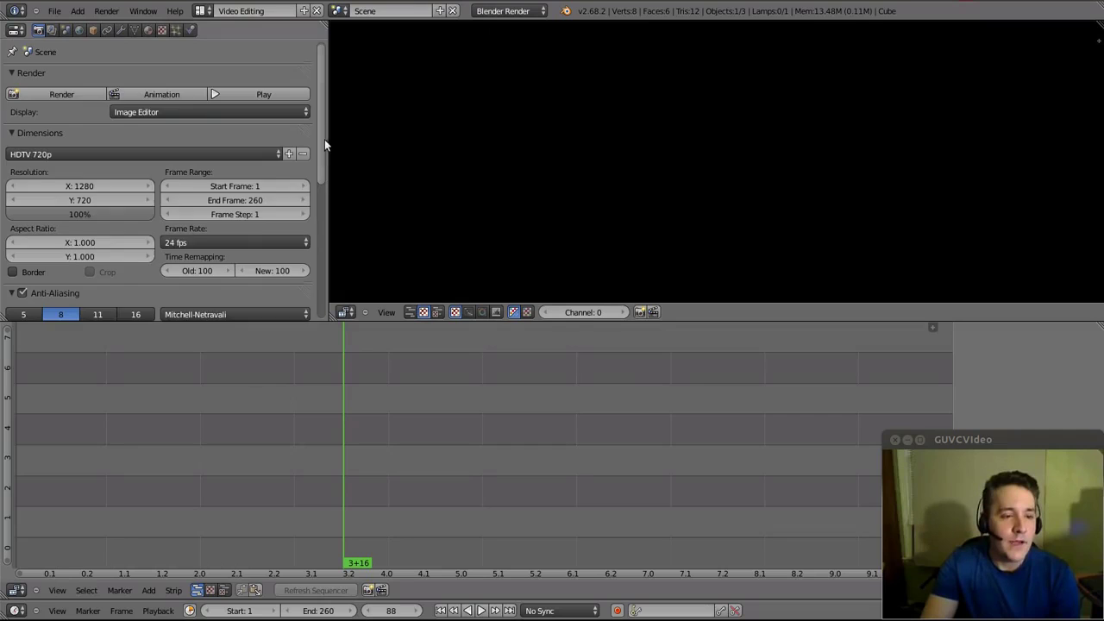
Step: Change the render frame rate from 24 fps to 30 fps
{"action": "left_click_drag", "start_coordinate": [325, 138], "coordinate": [342, 179]}
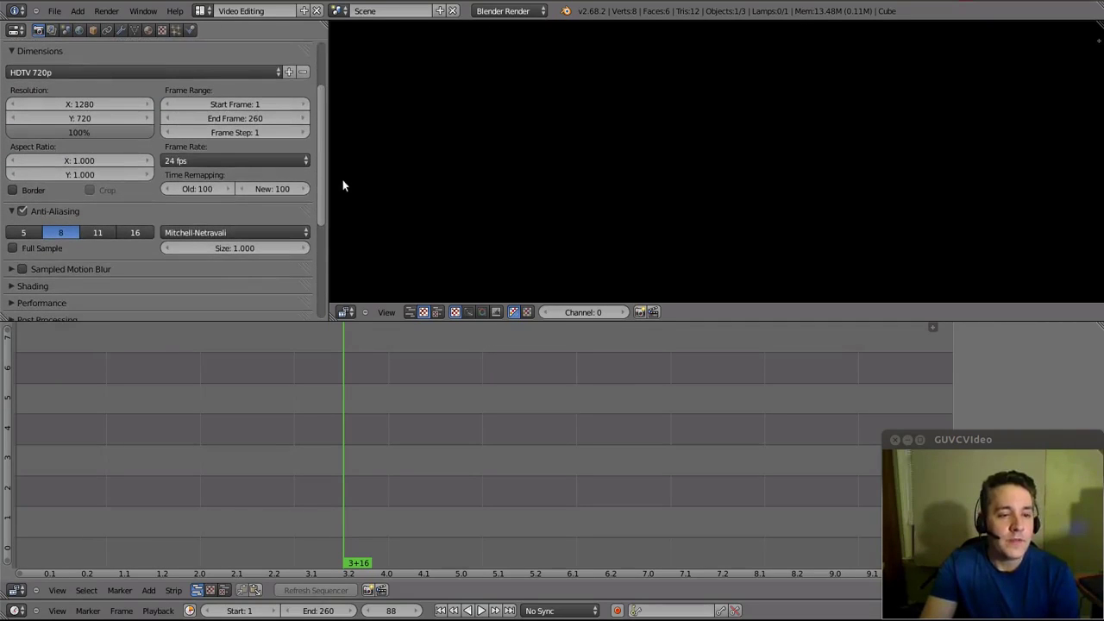
{"action": "left_click", "coordinate": [239, 160]}
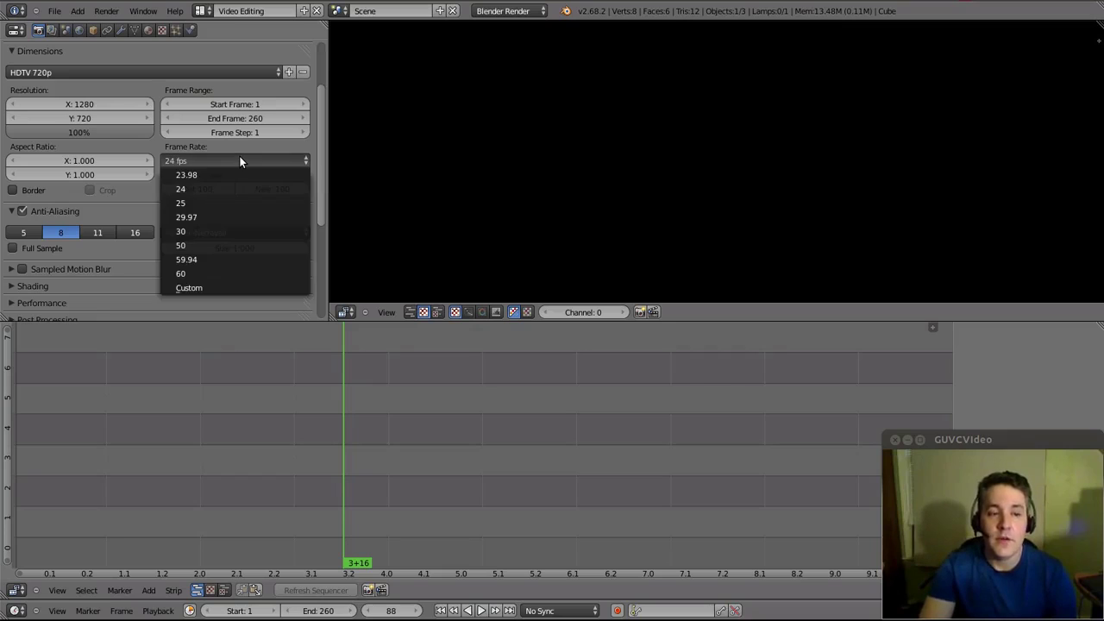
{"action": "left_click", "coordinate": [241, 231]}
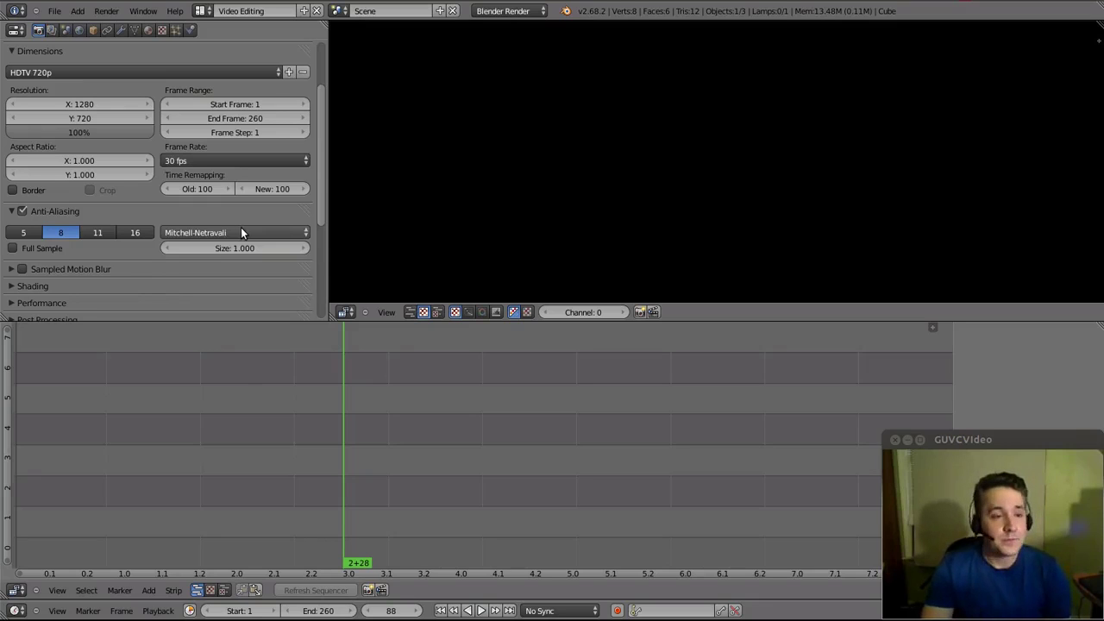
{"action": "left_click", "coordinate": [309, 162]}
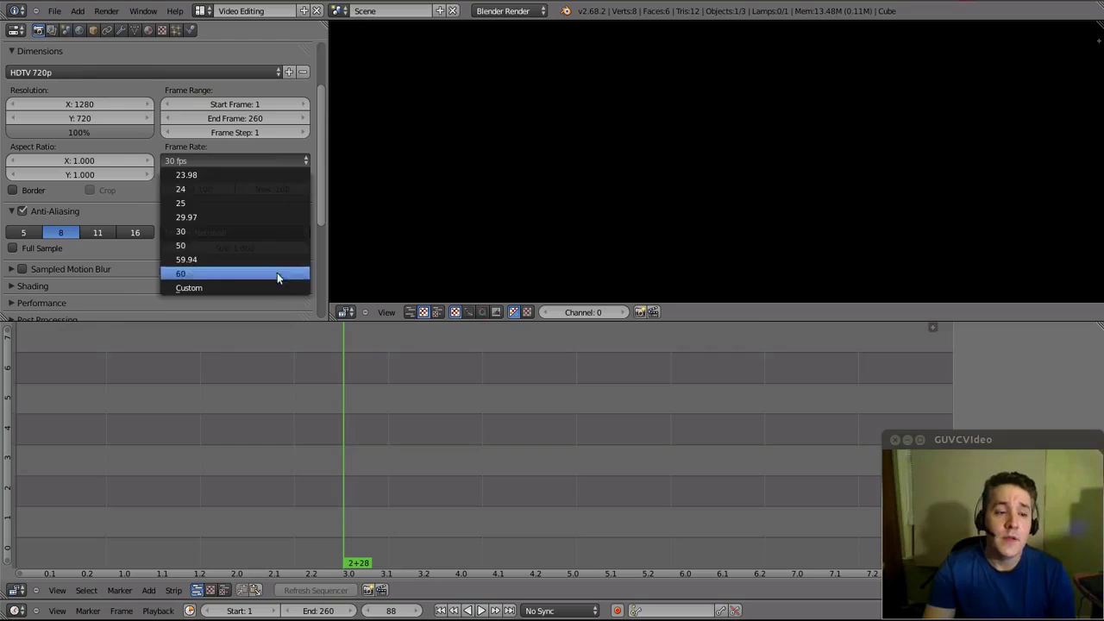
{"action": "left_click", "coordinate": [326, 145]}
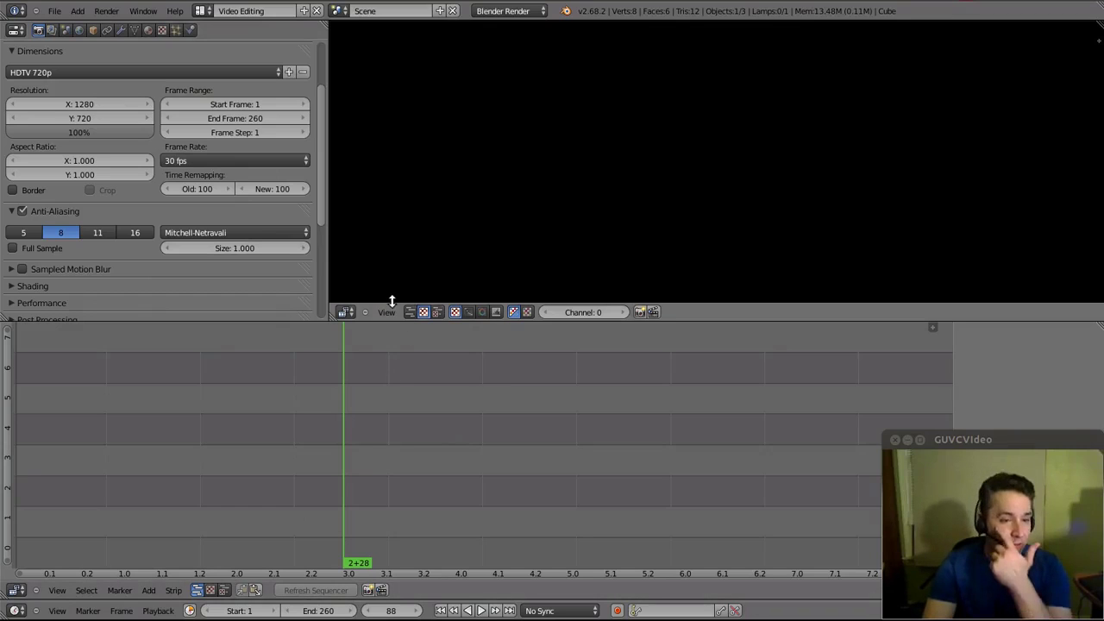
Step: Scroll to the Output panel and open the PNG File Format dropdown
{"action": "left_click_drag", "start_coordinate": [318, 186], "coordinate": [309, 283]}
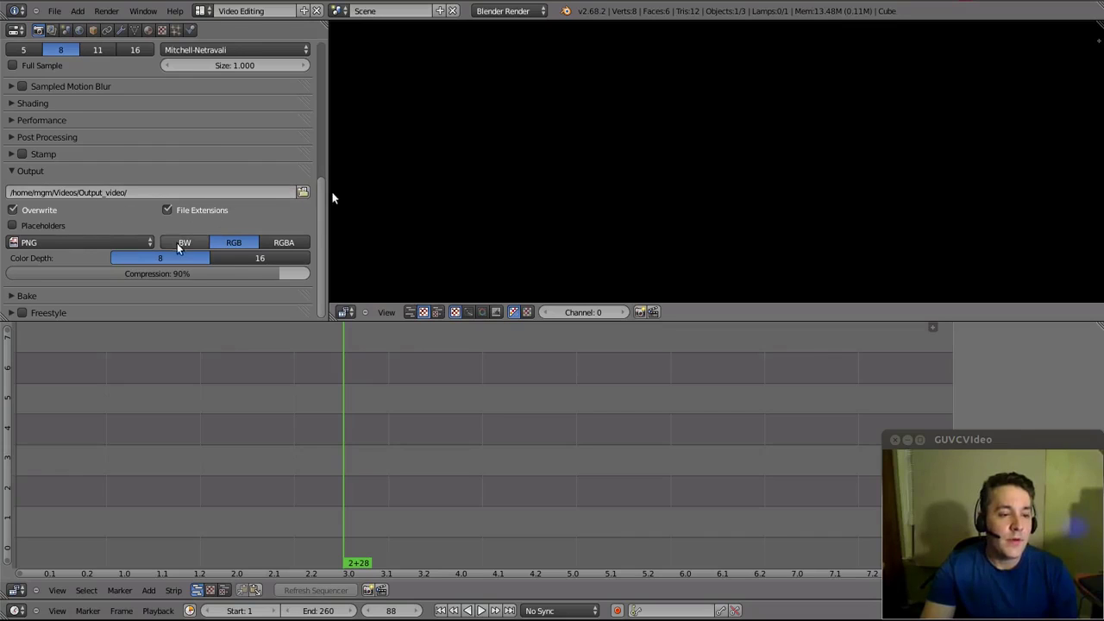
{"action": "left_click", "coordinate": [126, 244]}
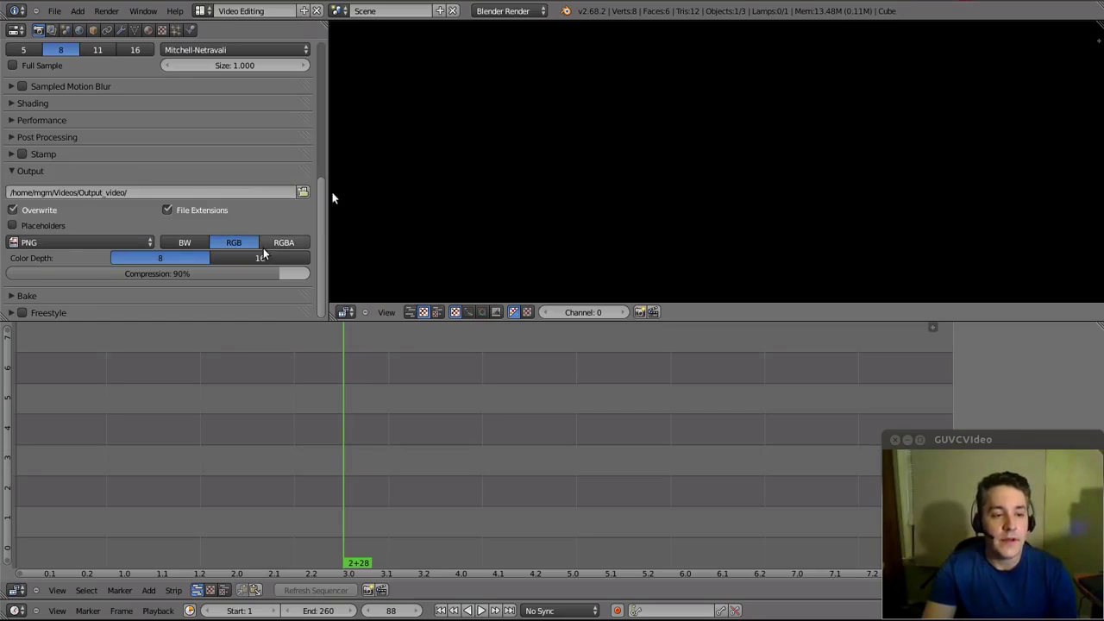
{"action": "left_click", "coordinate": [135, 246]}
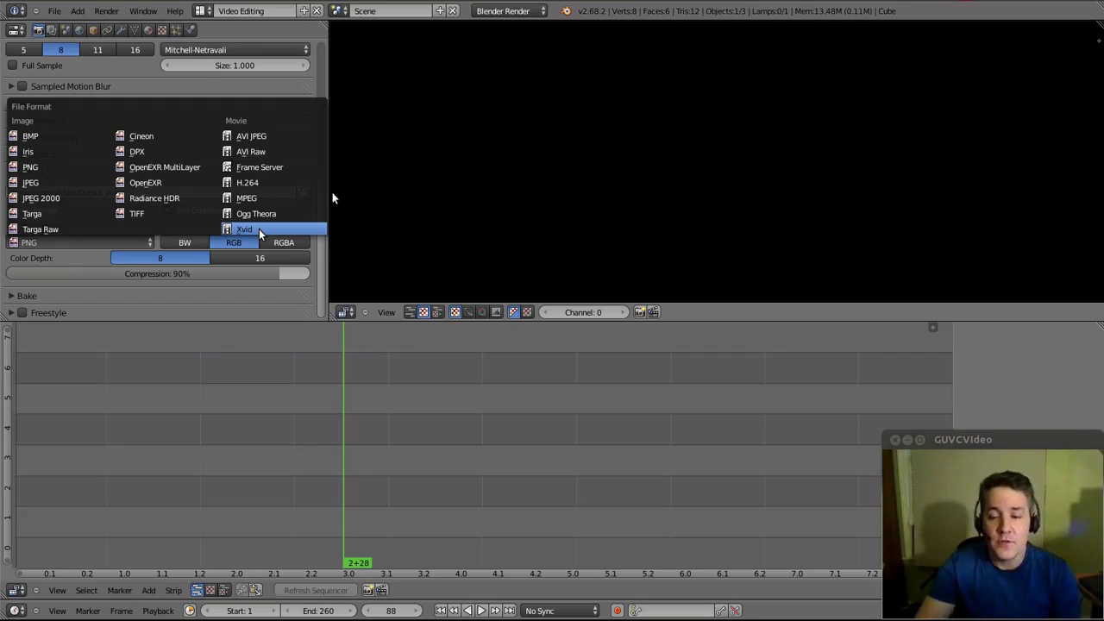
Step: Switch the output format to Xvid and apply the Xvid encoding preset (bitrate 6000, GOP 18)
{"action": "left_click", "coordinate": [258, 231]}
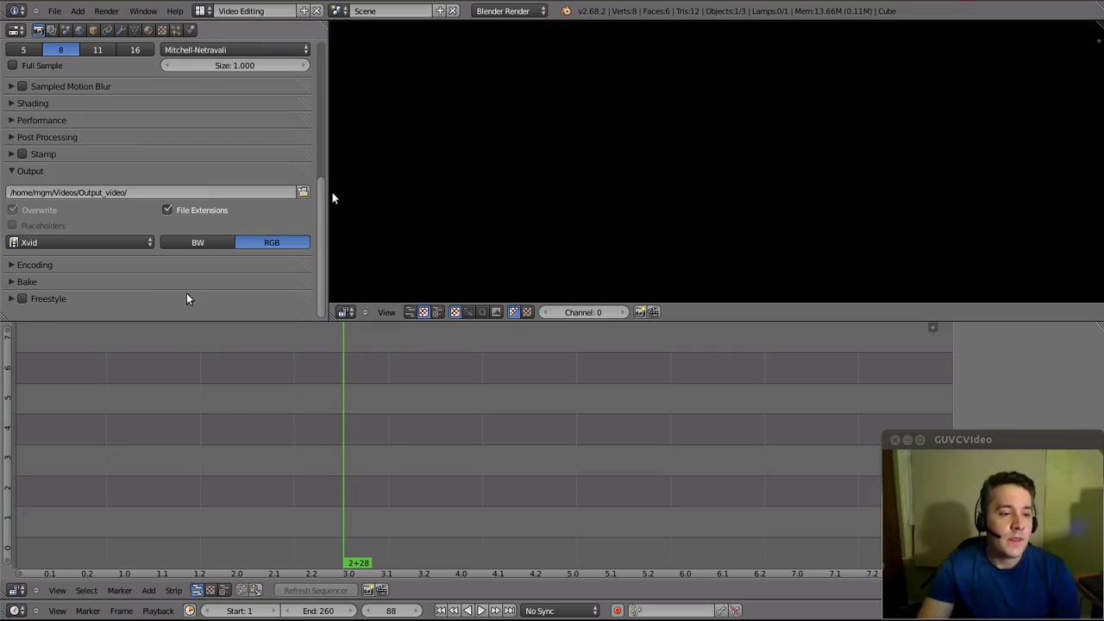
{"action": "left_click", "coordinate": [26, 265]}
{"action": "left_click", "coordinate": [54, 286]}
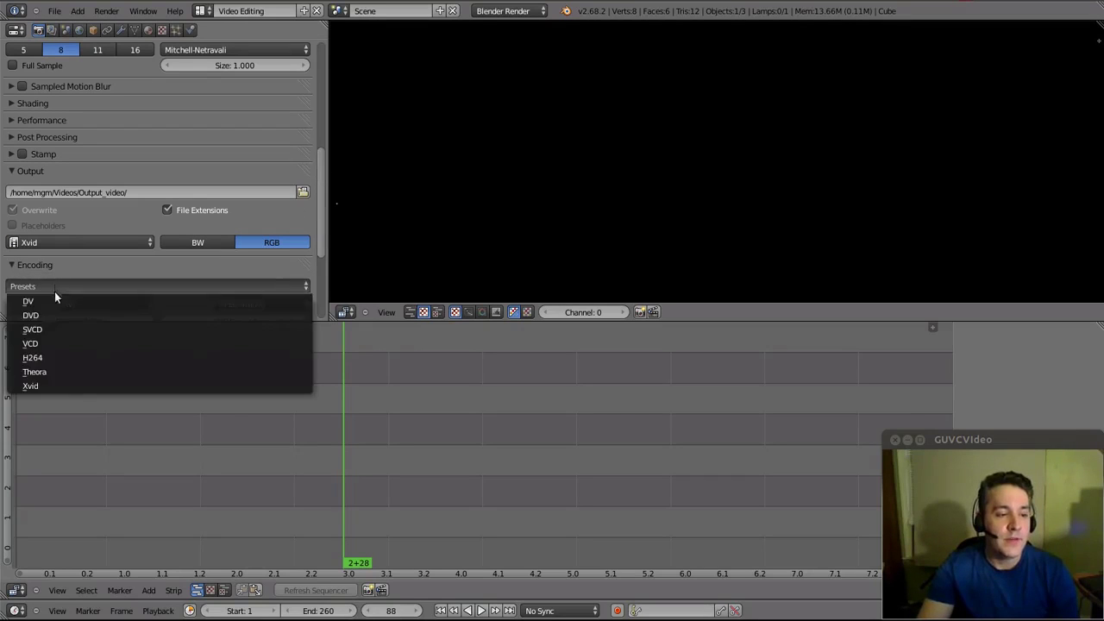
{"action": "left_click", "coordinate": [60, 385]}
{"action": "left_click_drag", "start_coordinate": [322, 212], "coordinate": [324, 286]}
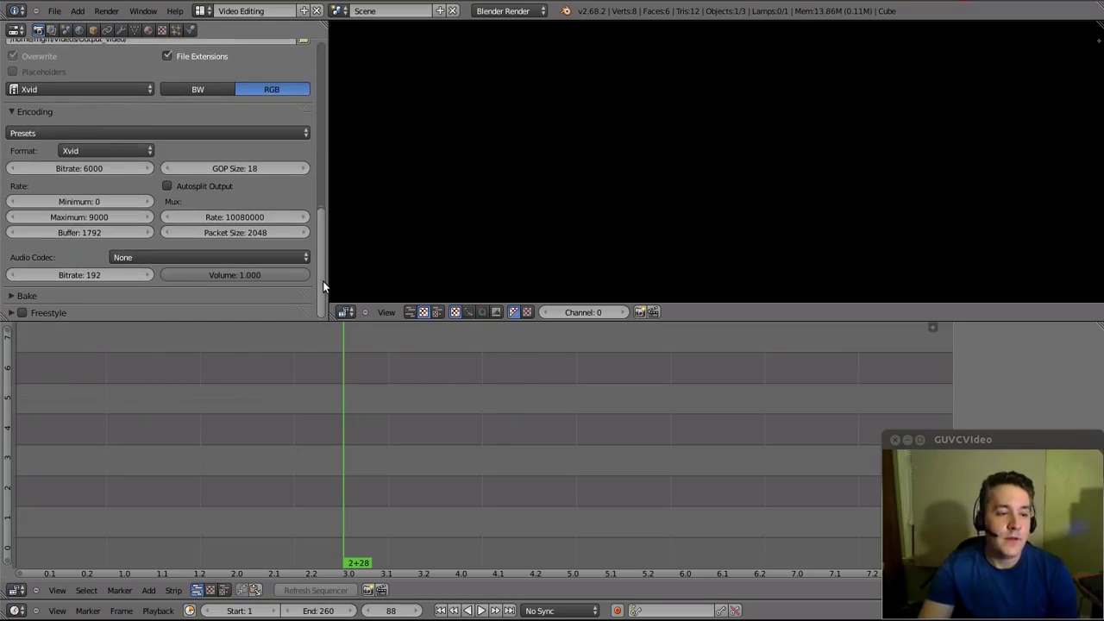
Step: Set the audio codec to MP3 with an audio bitrate of 128
{"action": "left_click", "coordinate": [185, 257]}
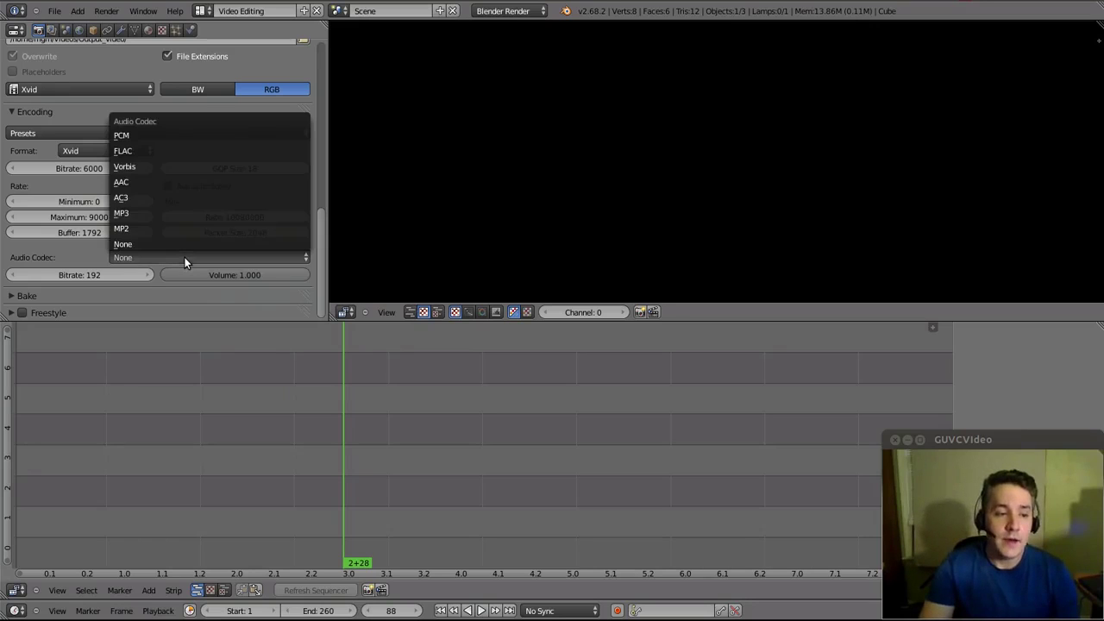
{"action": "left_click", "coordinate": [162, 218]}
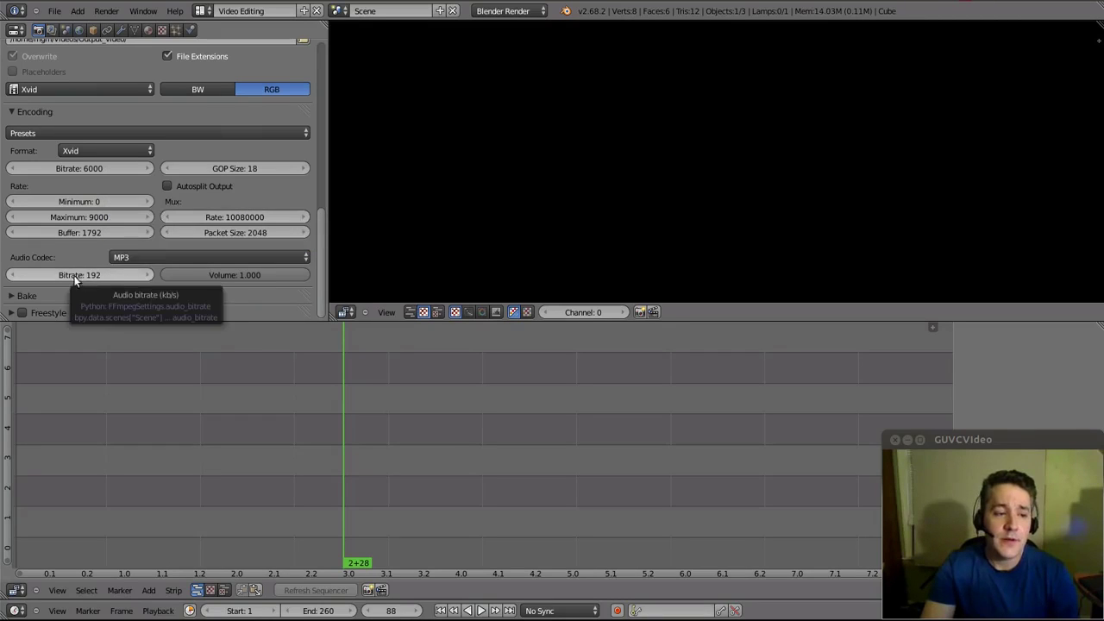
{"action": "left_click", "coordinate": [92, 276]}
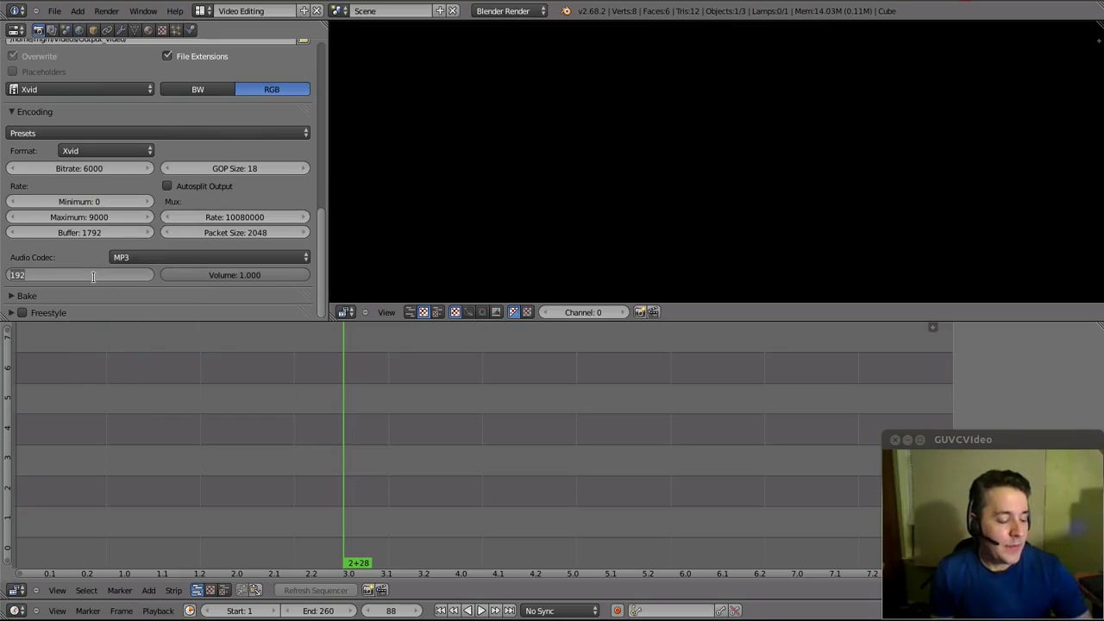
{"action": "type", "text": "128"}
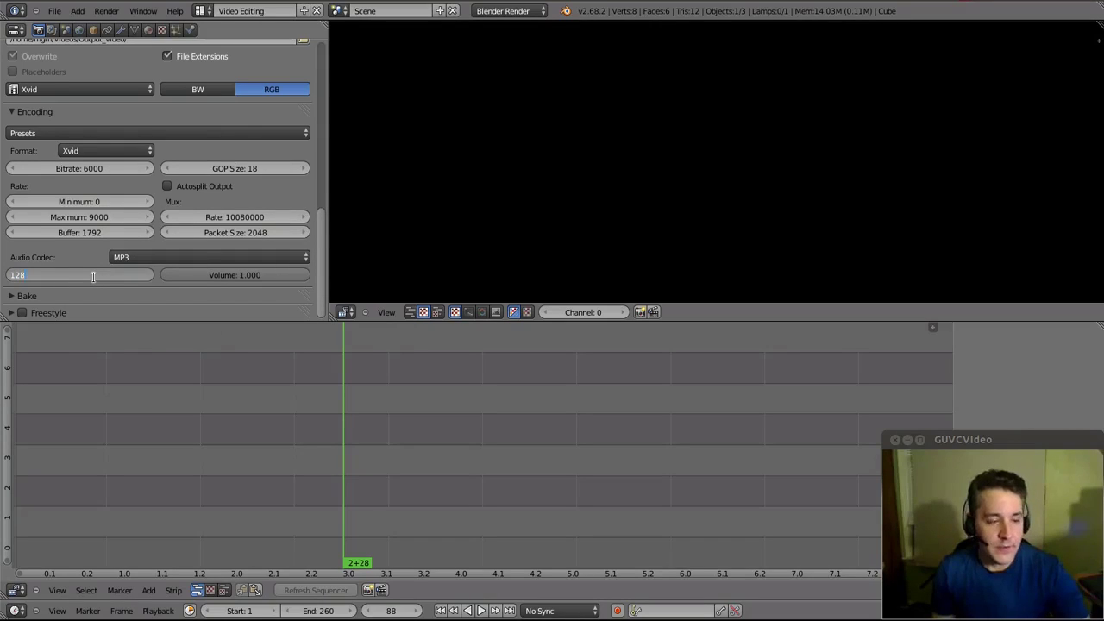
{"action": "key", "text": "Return"}
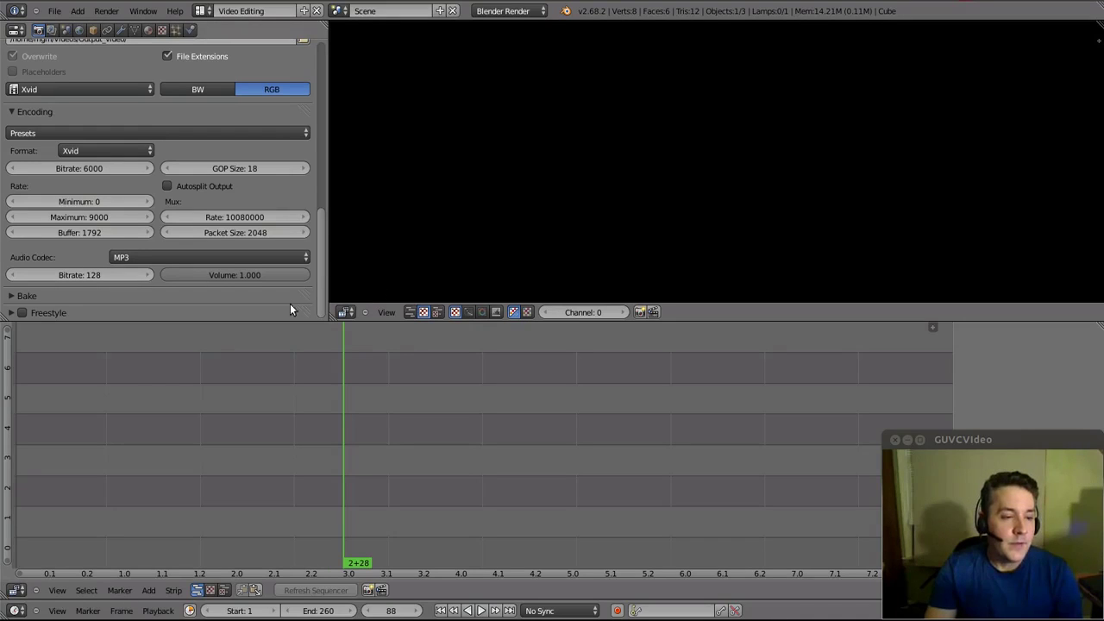
{"action": "left_click_drag", "start_coordinate": [315, 258], "coordinate": [336, 250]}
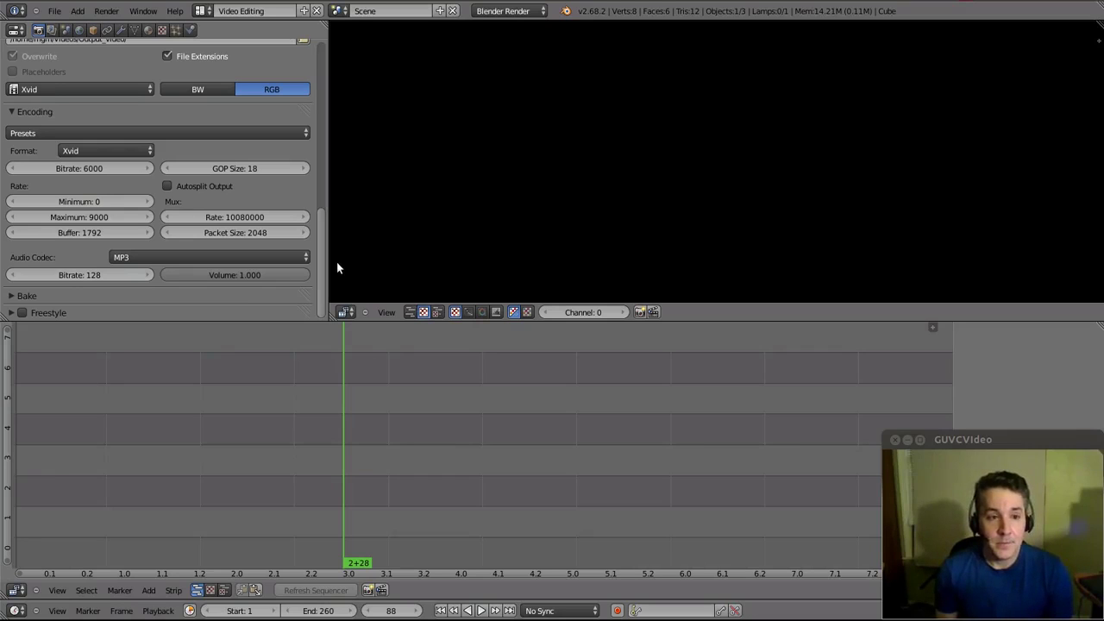
Step: Save the Video Editing layout with Xvid and MP3 render settings as the startup file
{"action": "left_click", "coordinate": [55, 12]}
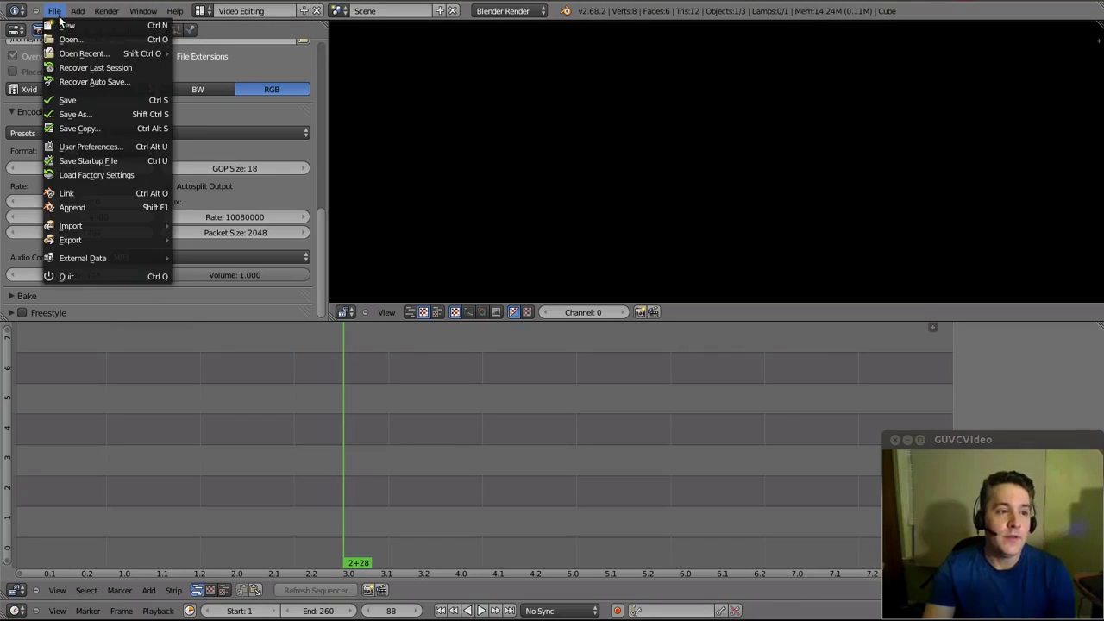
{"action": "left_click", "coordinate": [105, 163]}
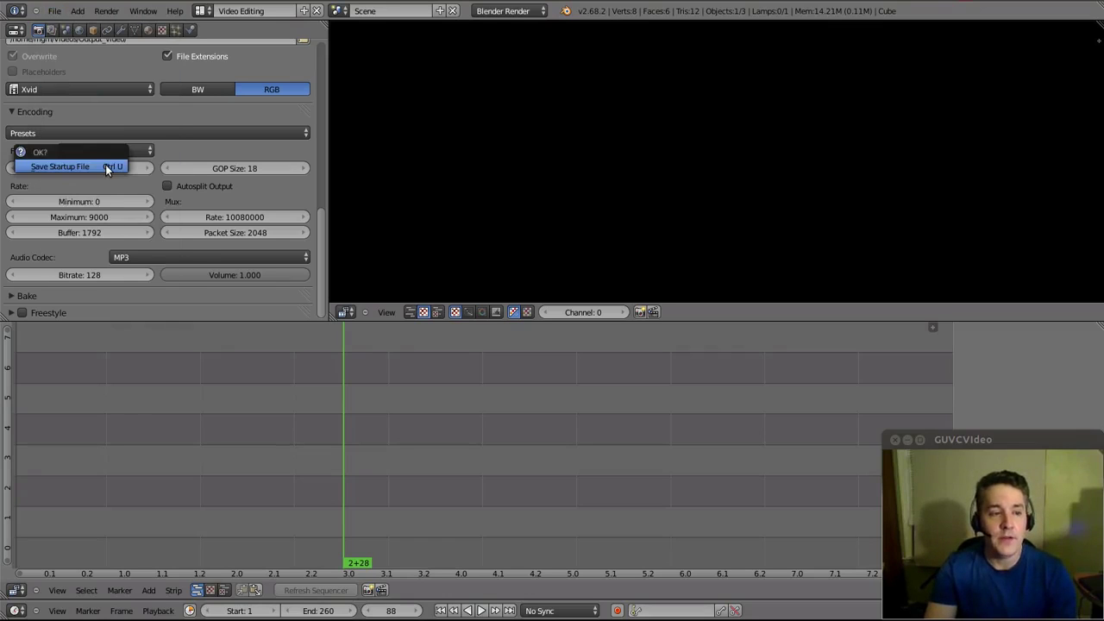
{"action": "left_click", "coordinate": [103, 164]}
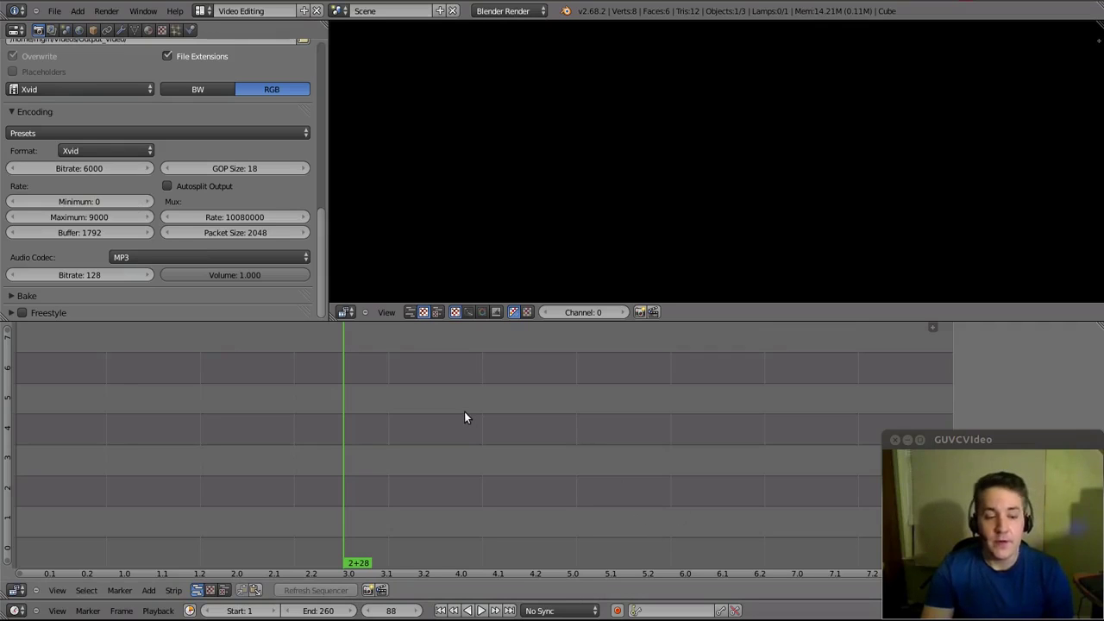
Step: Switch the timeline's playback sync mode to AV-sync
{"action": "left_click", "coordinate": [54, 12]}
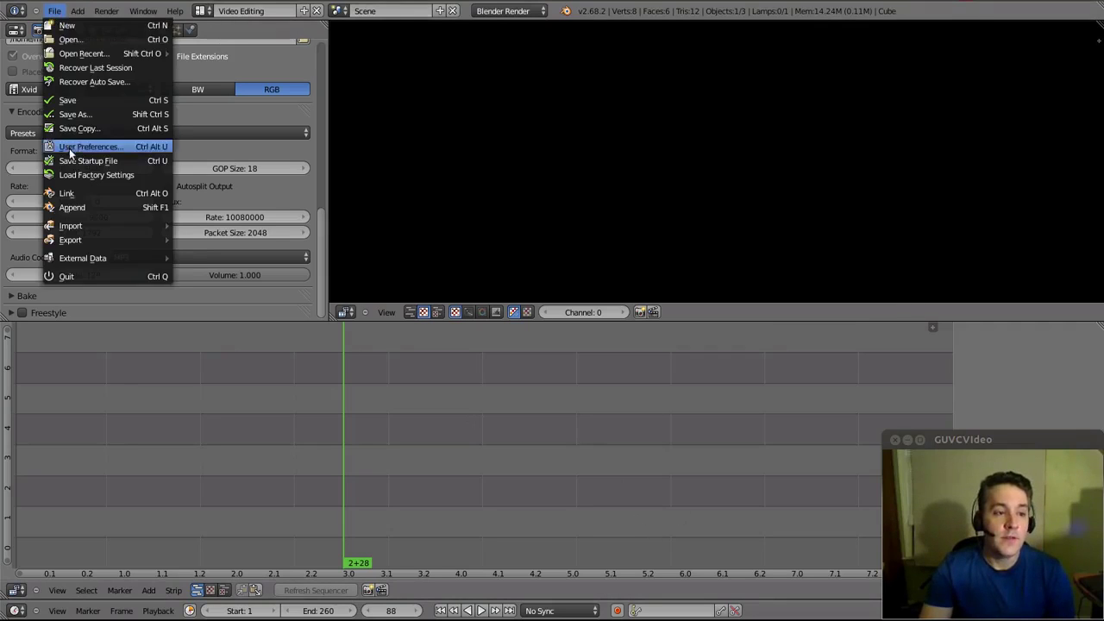
{"action": "left_click", "coordinate": [474, 445]}
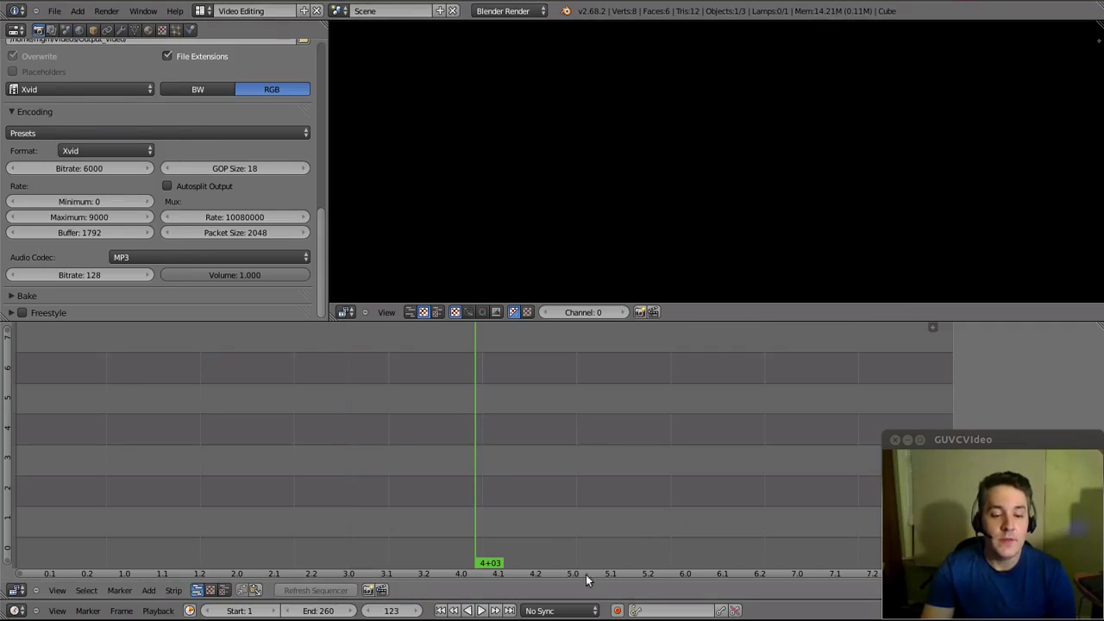
{"action": "left_click", "coordinate": [572, 611]}
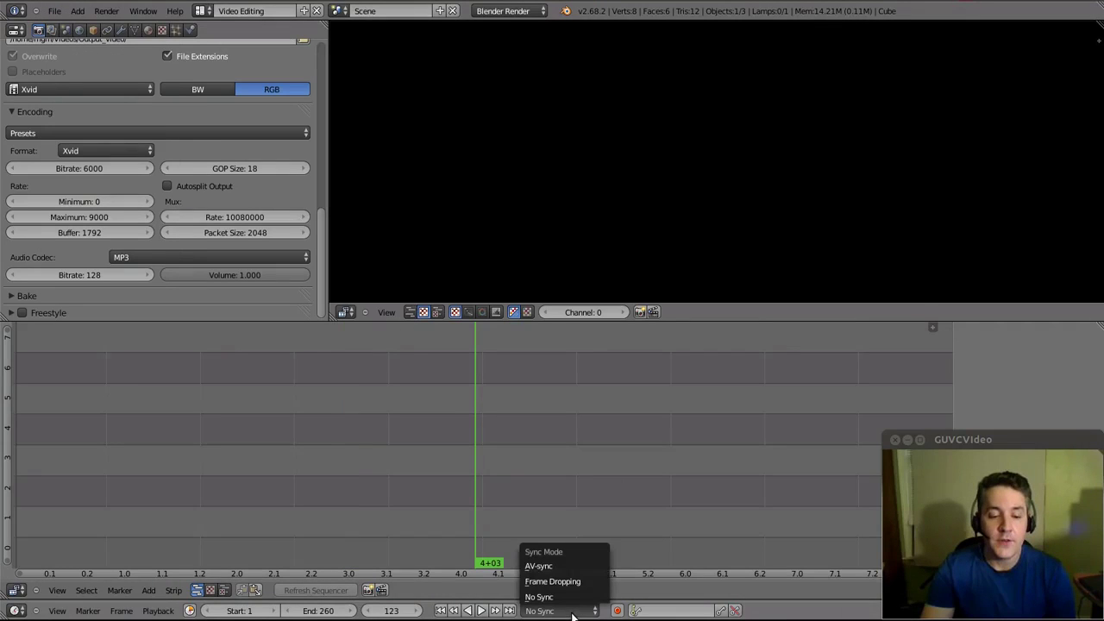
{"action": "left_click", "coordinate": [554, 567]}
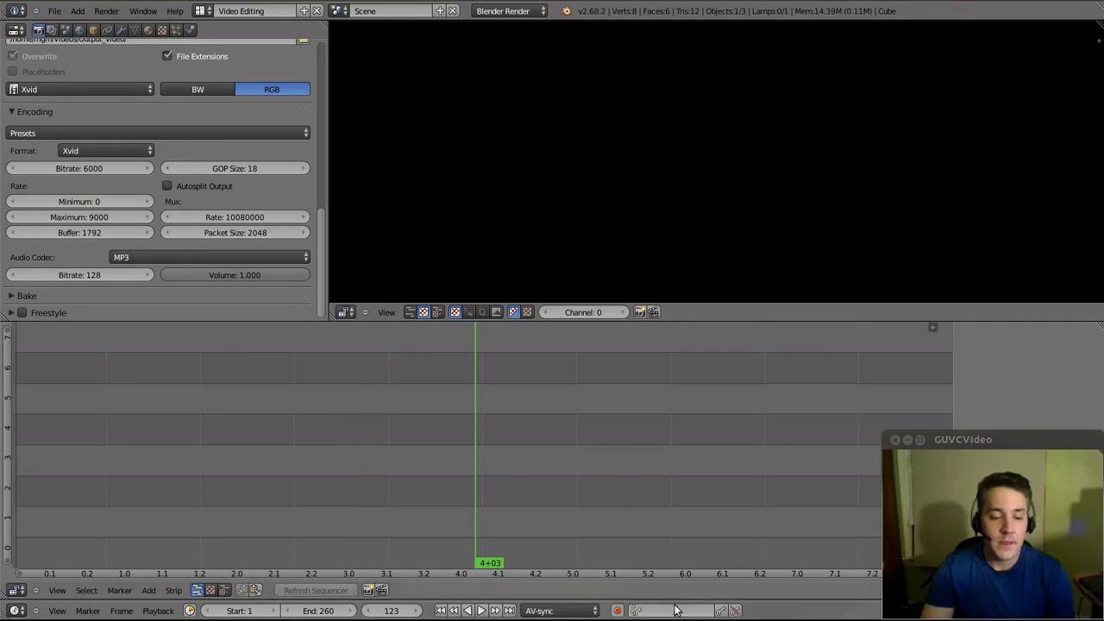
Step: Keep AV-sync on, enable Audio Scrubbing in the Playback menu, and scrub the playhead back and forth
{"action": "left_click", "coordinate": [159, 611]}
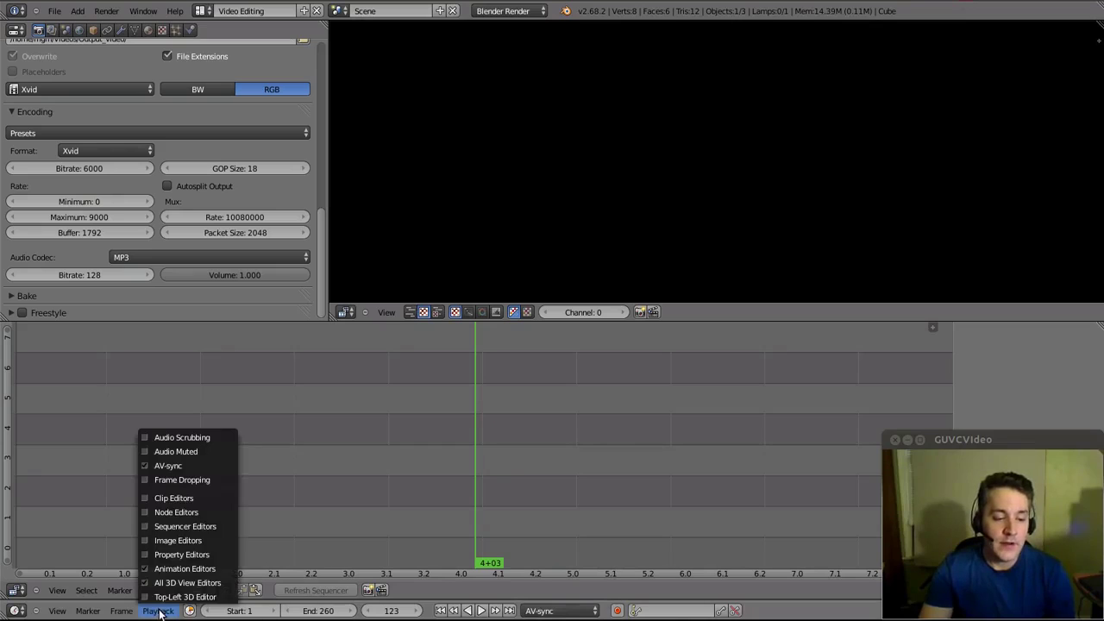
{"action": "left_click", "coordinate": [174, 466]}
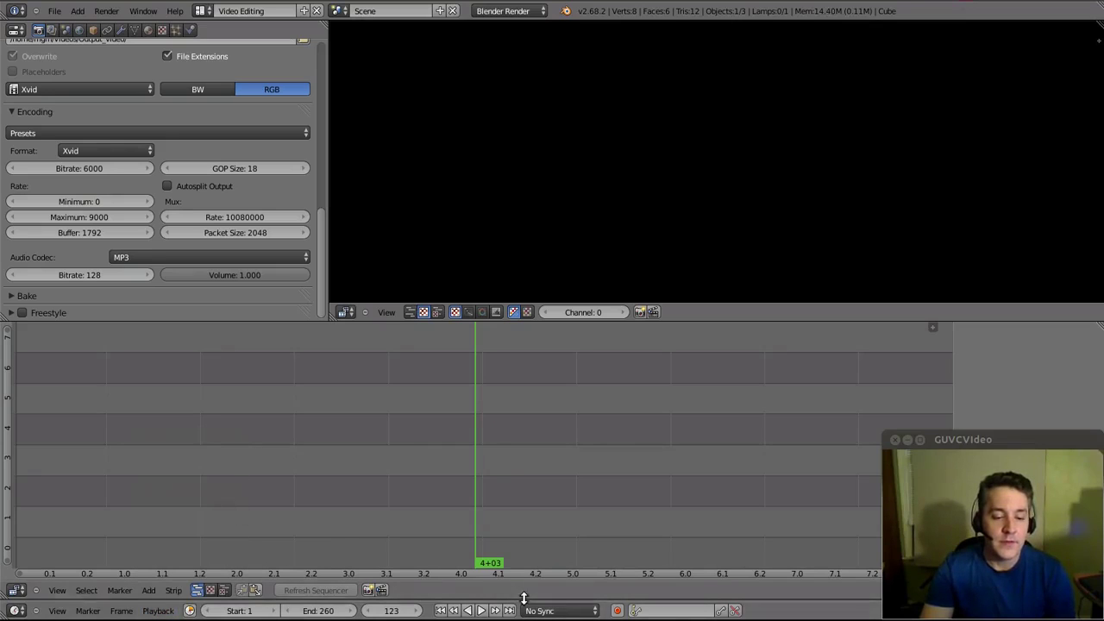
{"action": "left_click", "coordinate": [158, 611]}
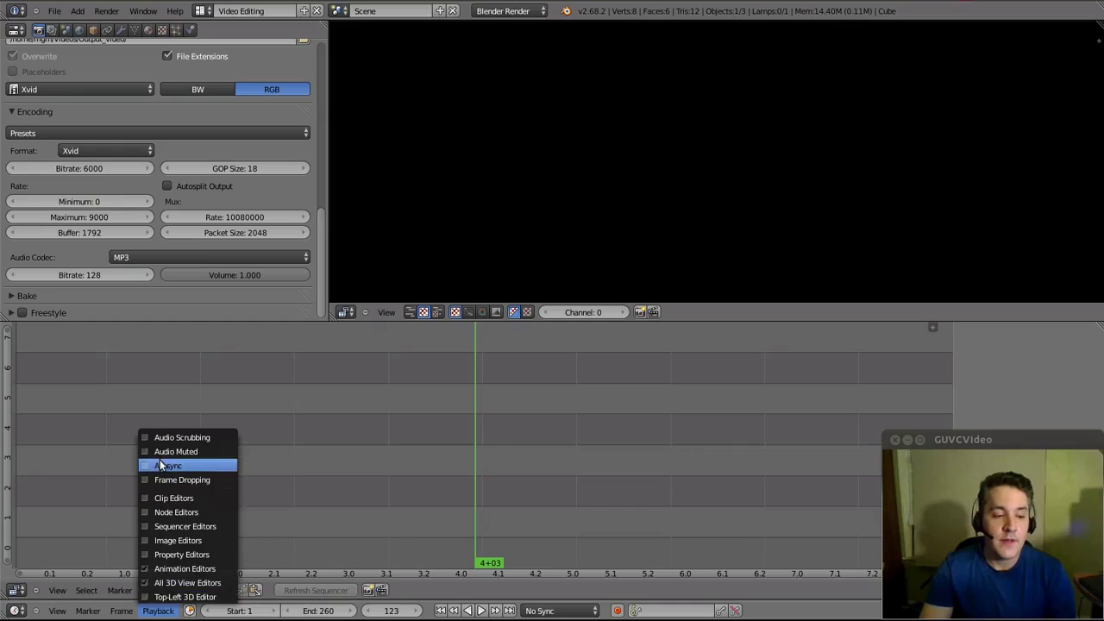
{"action": "left_click", "coordinate": [164, 466]}
{"action": "left_click", "coordinate": [159, 610]}
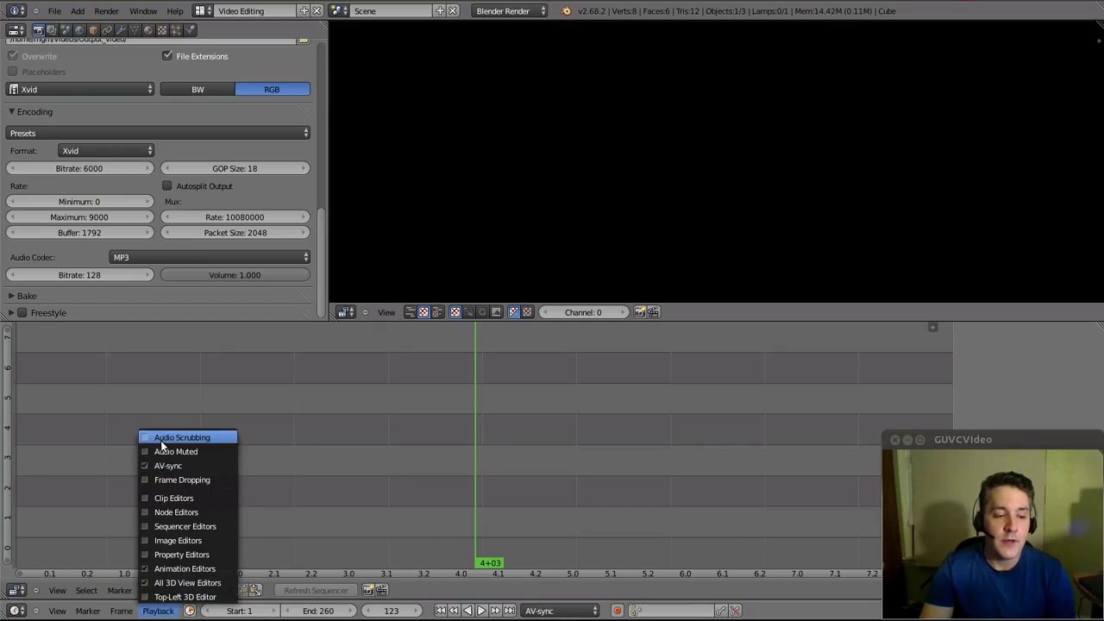
{"action": "left_click", "coordinate": [161, 440]}
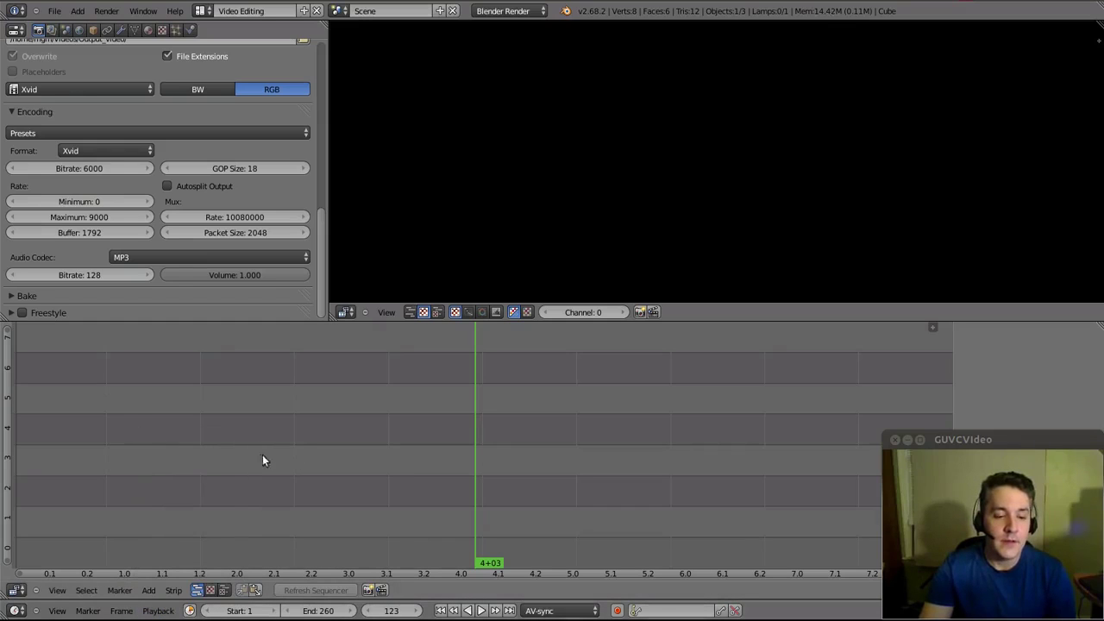
{"action": "left_click_drag", "start_coordinate": [174, 415], "coordinate": [833, 450]}
{"action": "left_click_drag", "start_coordinate": [759, 450], "coordinate": [261, 458]}
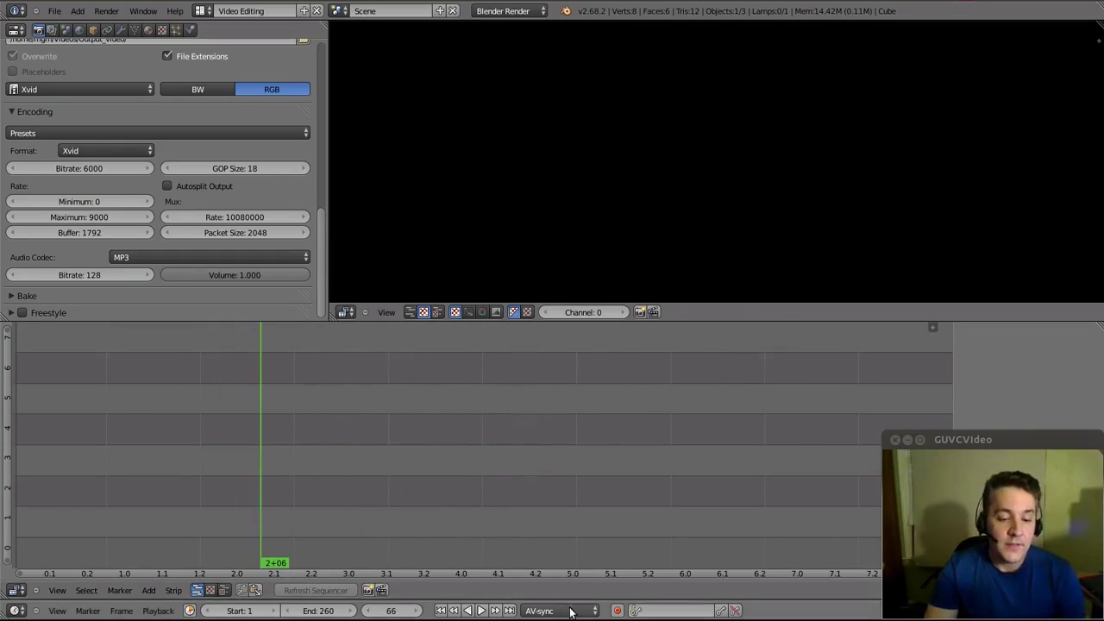
Step: Save the startup file again so AV-sync and audio scrubbing become defaults
{"action": "left_click", "coordinate": [54, 11]}
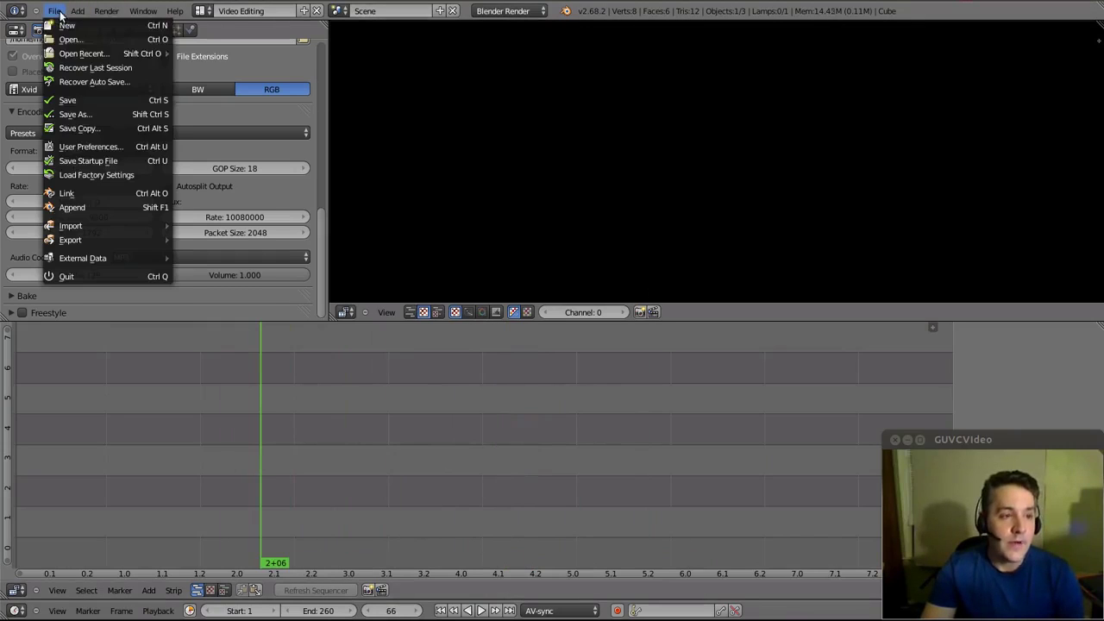
{"action": "left_click", "coordinate": [81, 161]}
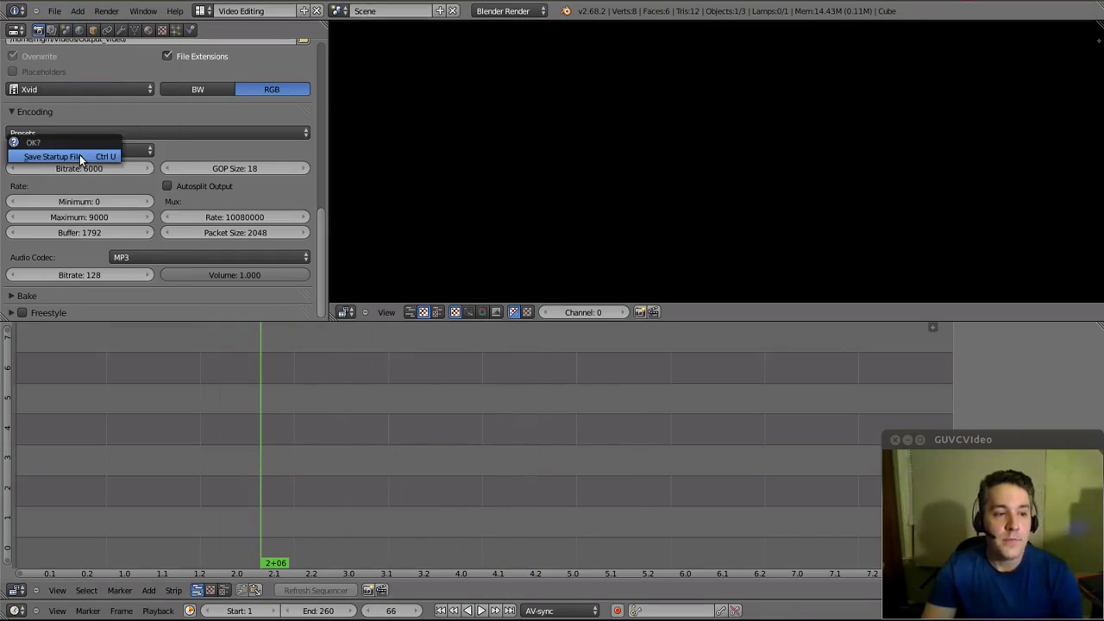
{"action": "left_click", "coordinate": [79, 155]}
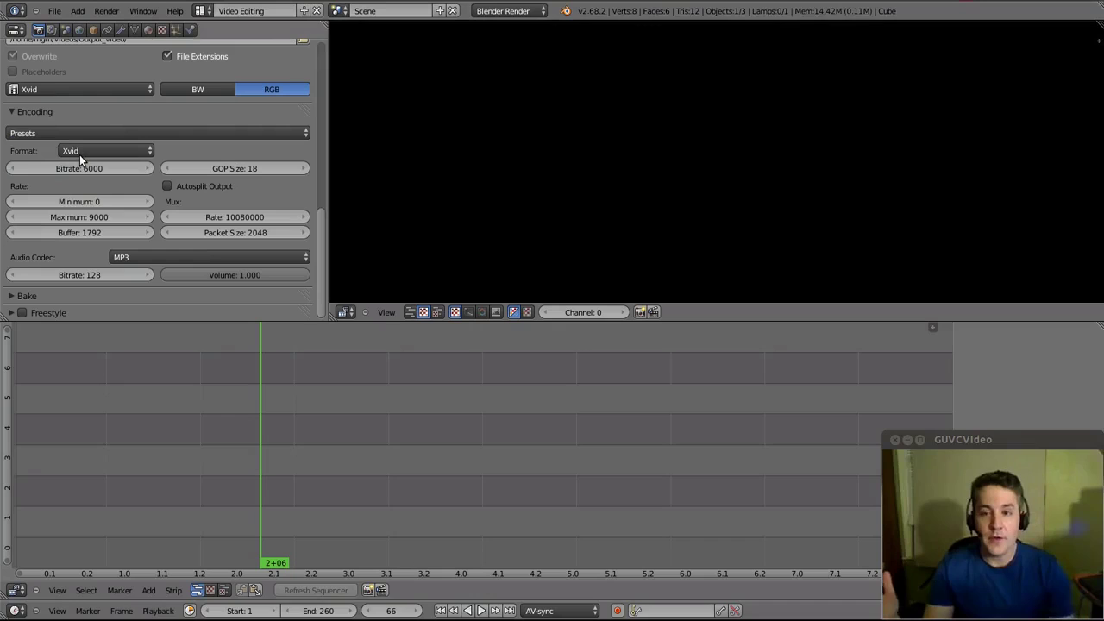